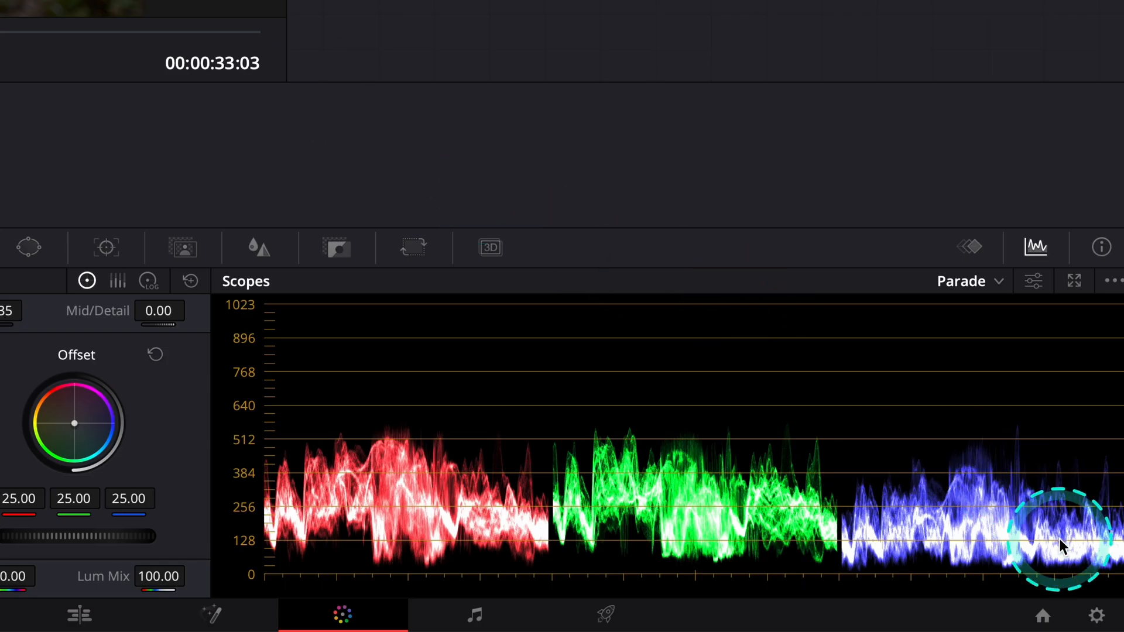
Review the output color space options in the project's color management settings, and close the settings without saving changes
click(1099, 615)
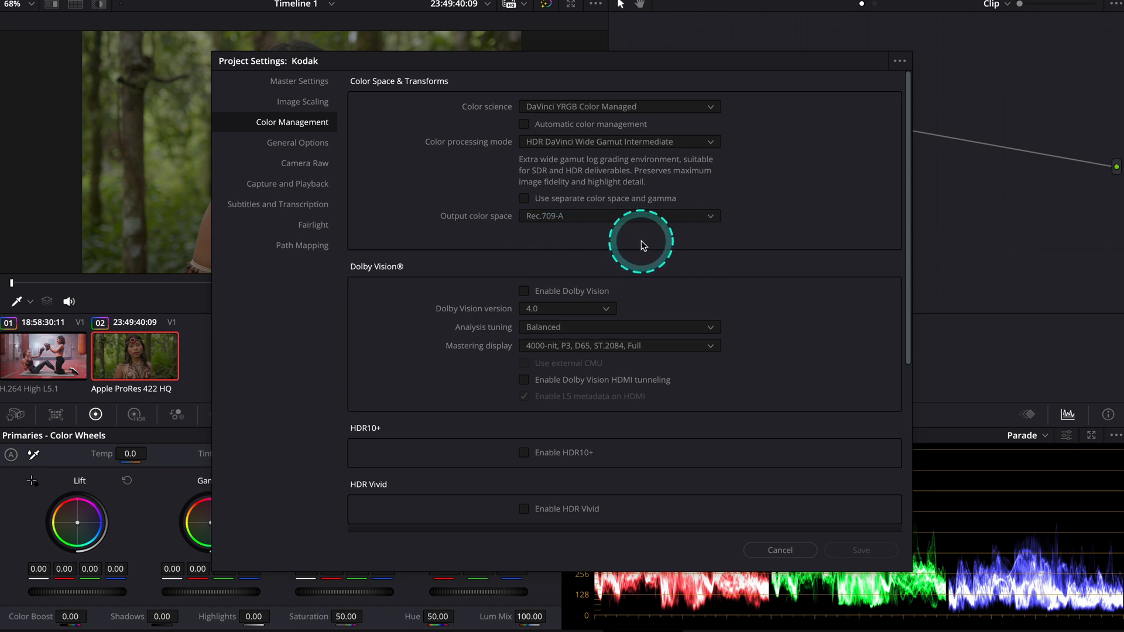
click(711, 219)
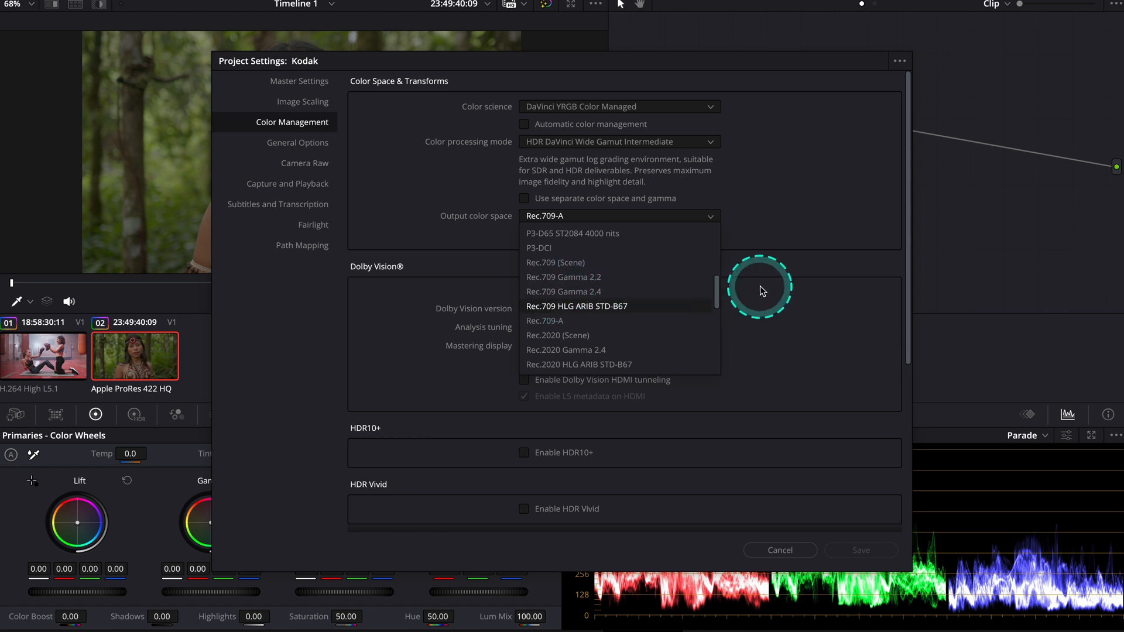
click(819, 324)
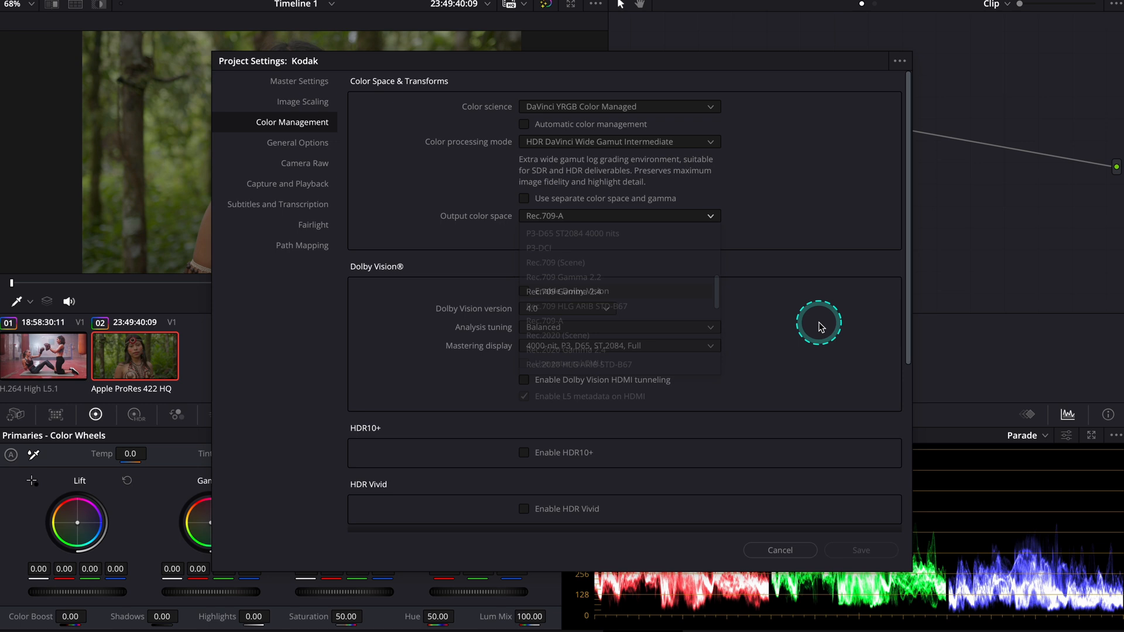
click(782, 550)
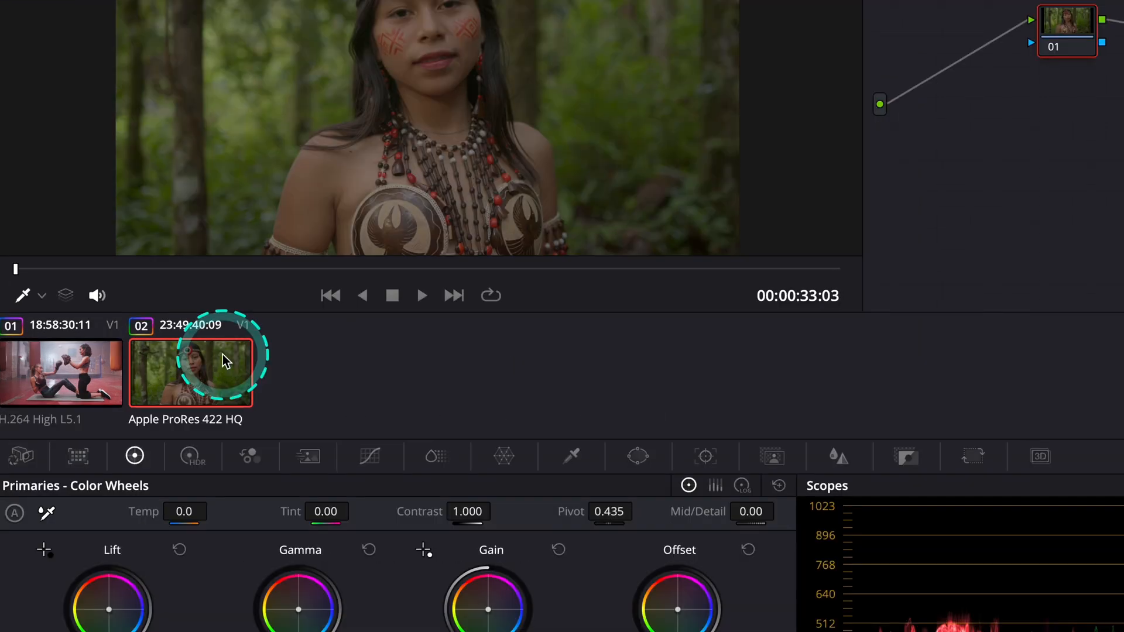
Check which Blackmagic Design input color space is assigned to the Apple ProRes 422 HQ forest clip
right_click(223, 353)
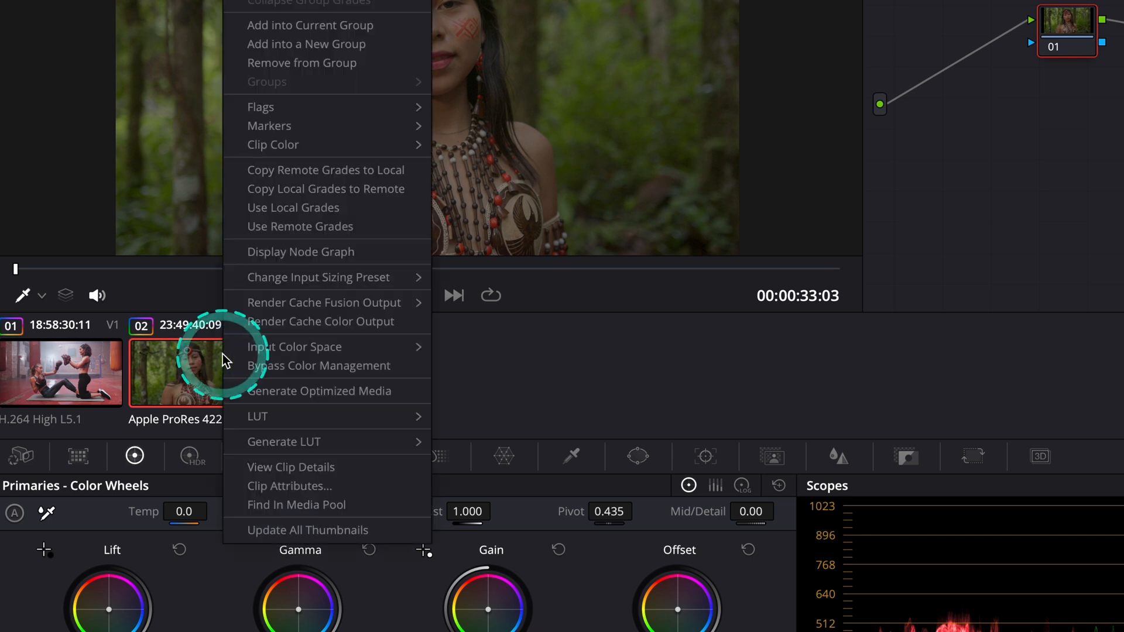
mouse_move(262, 349)
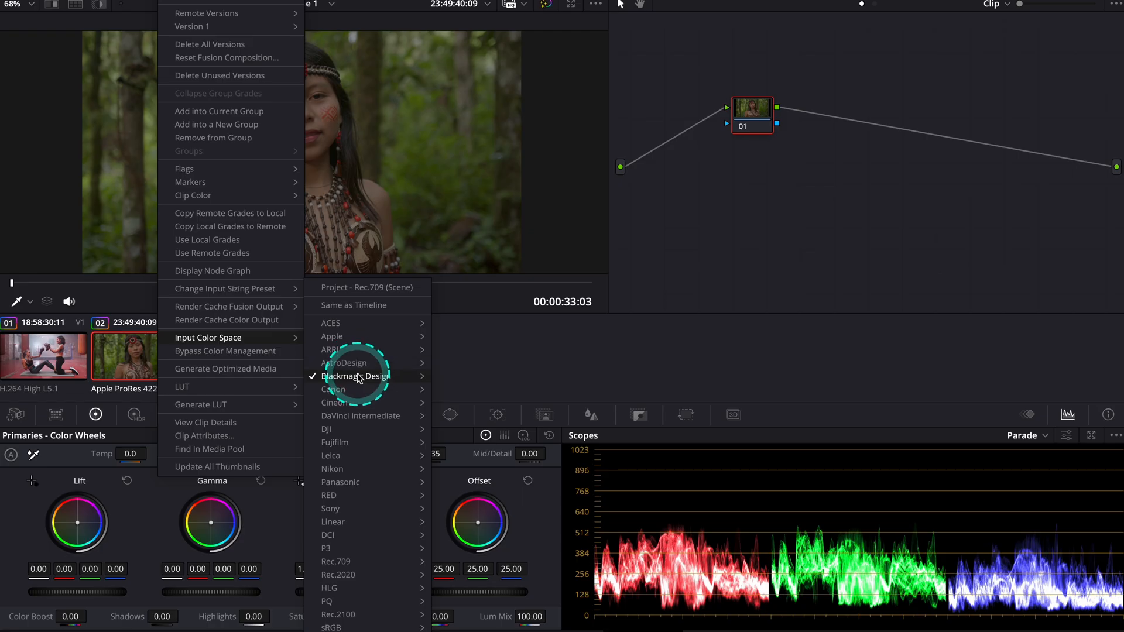
mouse_move(509, 404)
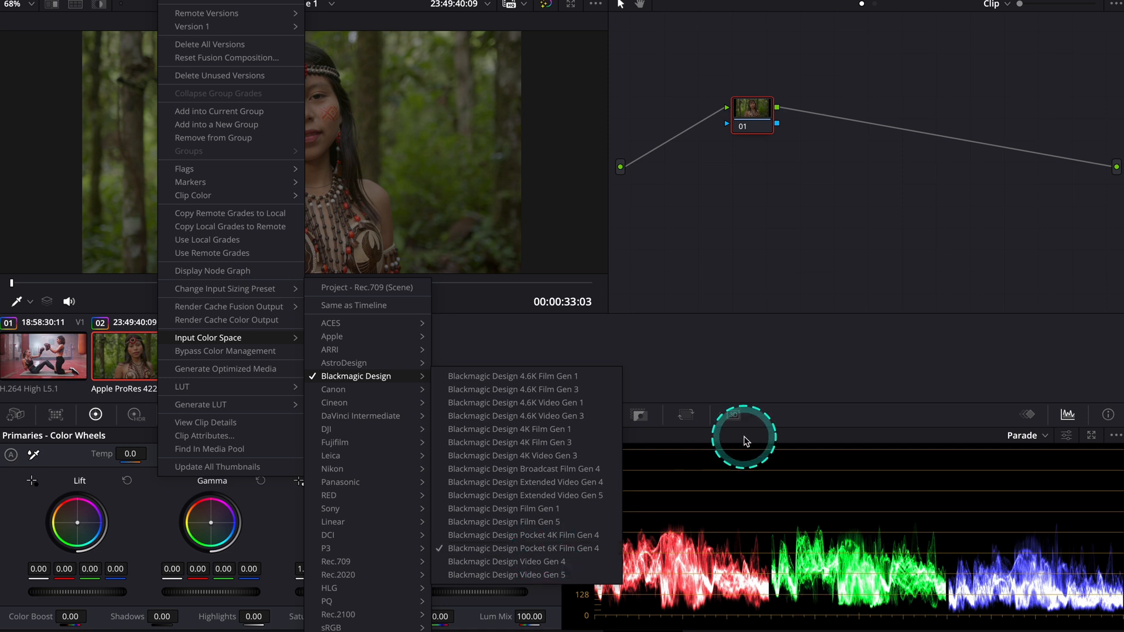
click(793, 328)
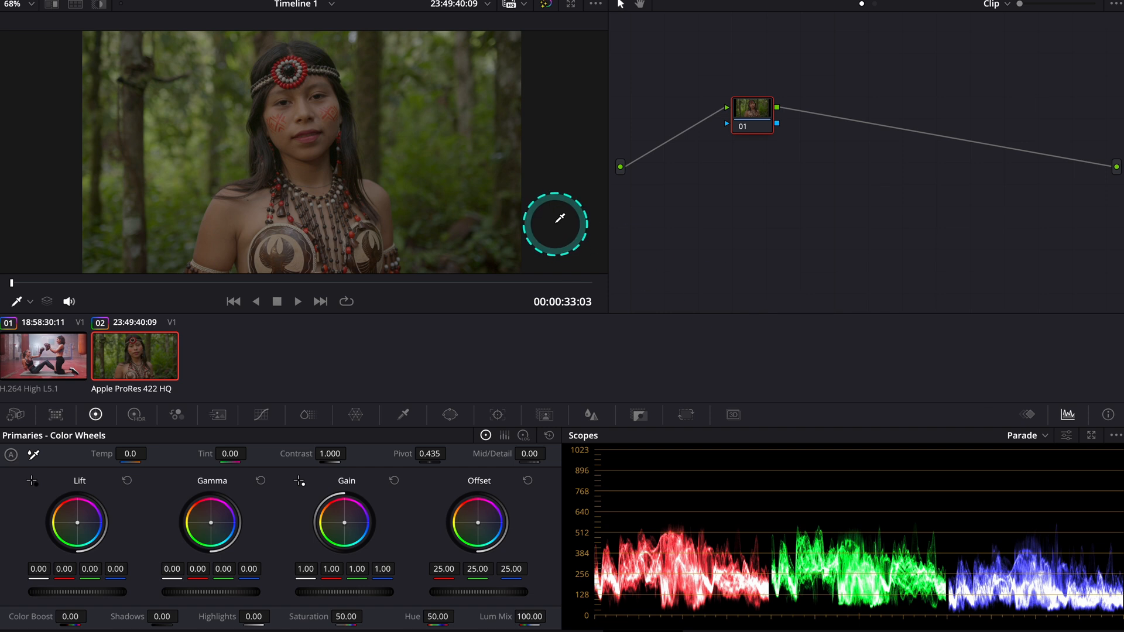
On the boxing clip, add three serial nodes after node 01 and a parallel node below node 04, and reposition the mixer
click(59, 346)
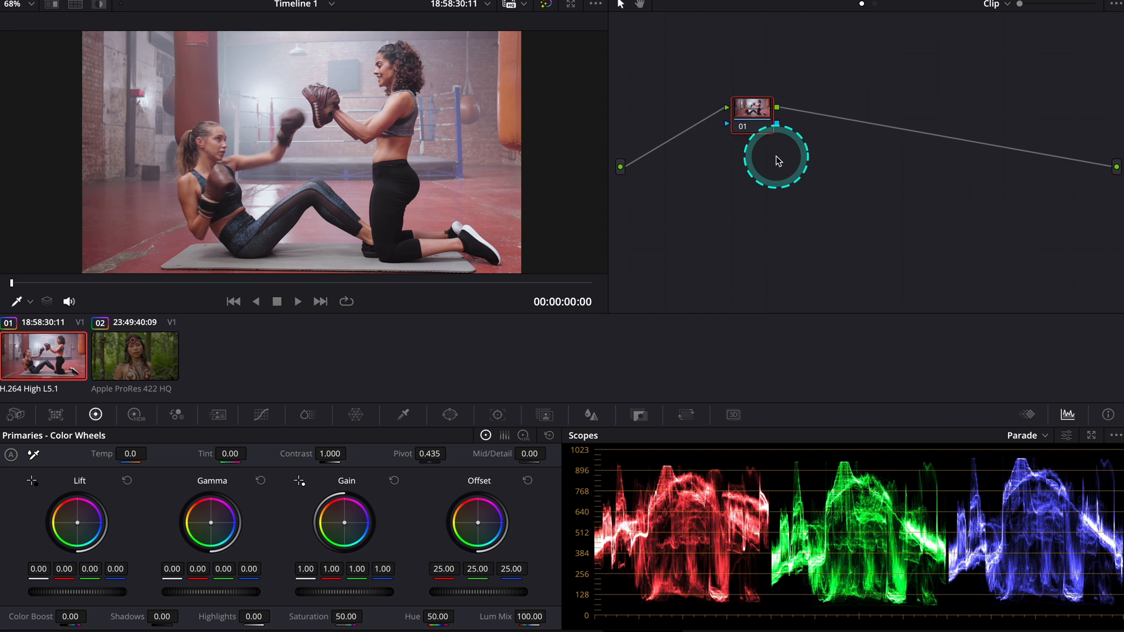
drag(756, 114, 681, 101)
key(alt+s)
key(alt+s)
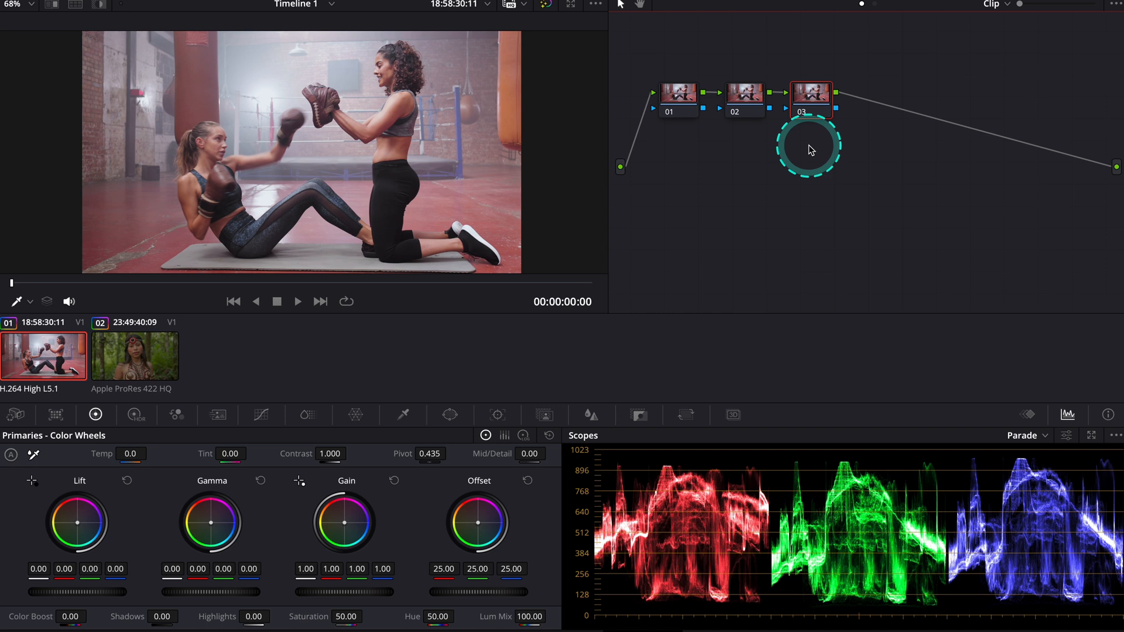
key(alt+s)
key(alt+p)
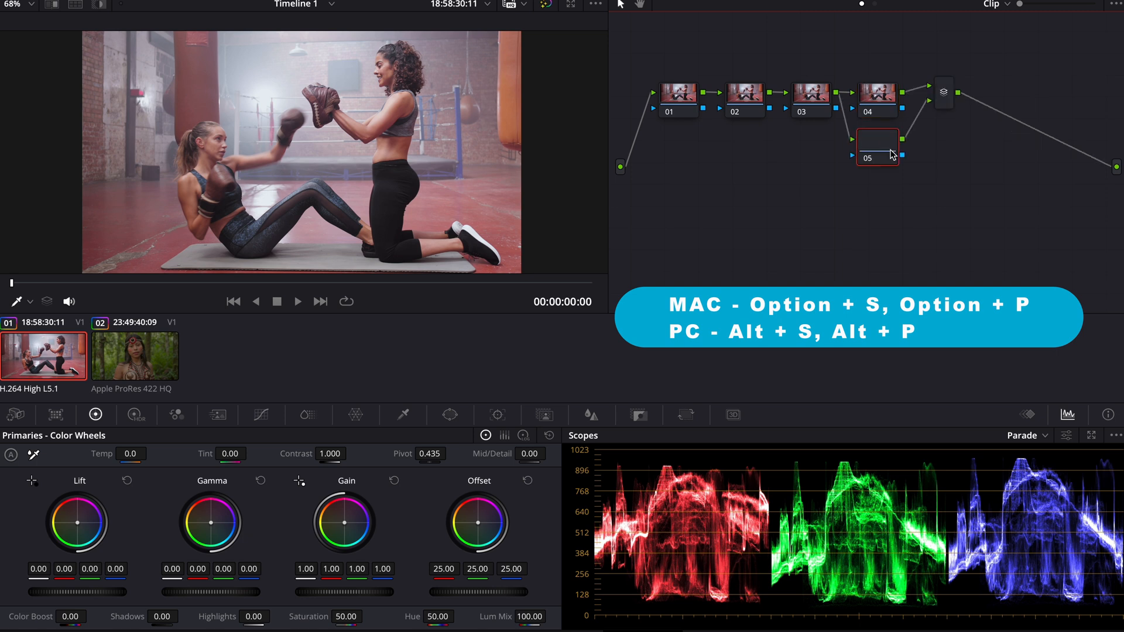
drag(947, 103, 953, 127)
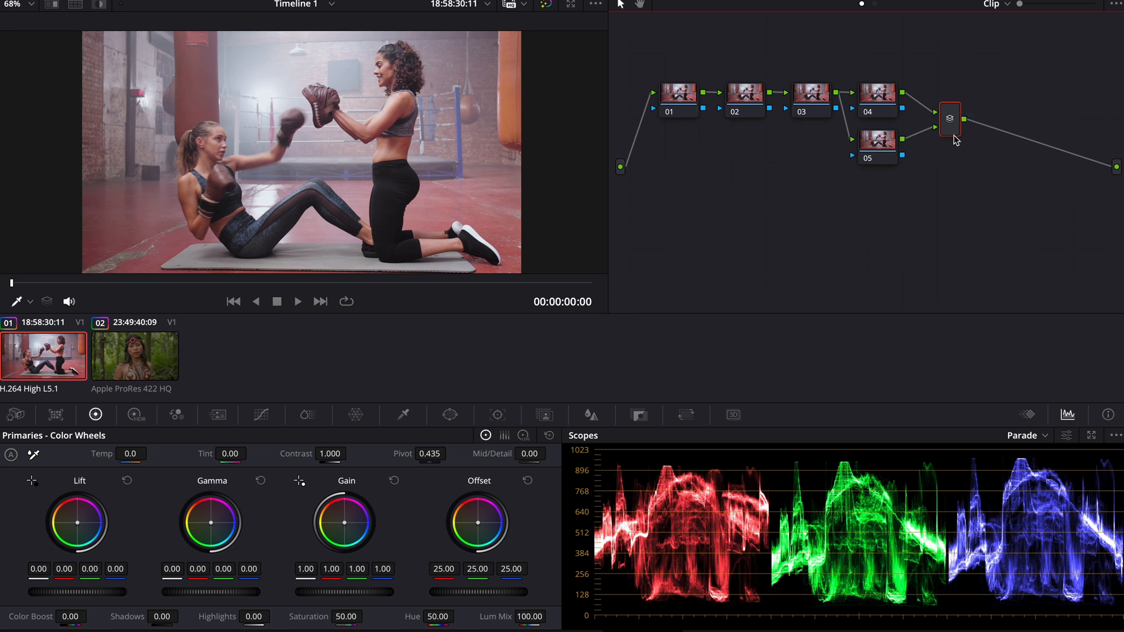
Add two serial nodes after the mixer and move them into a second row below the first nodes
key(alt+s)
key(alt+s)
drag(1012, 81, 751, 230)
click(799, 246)
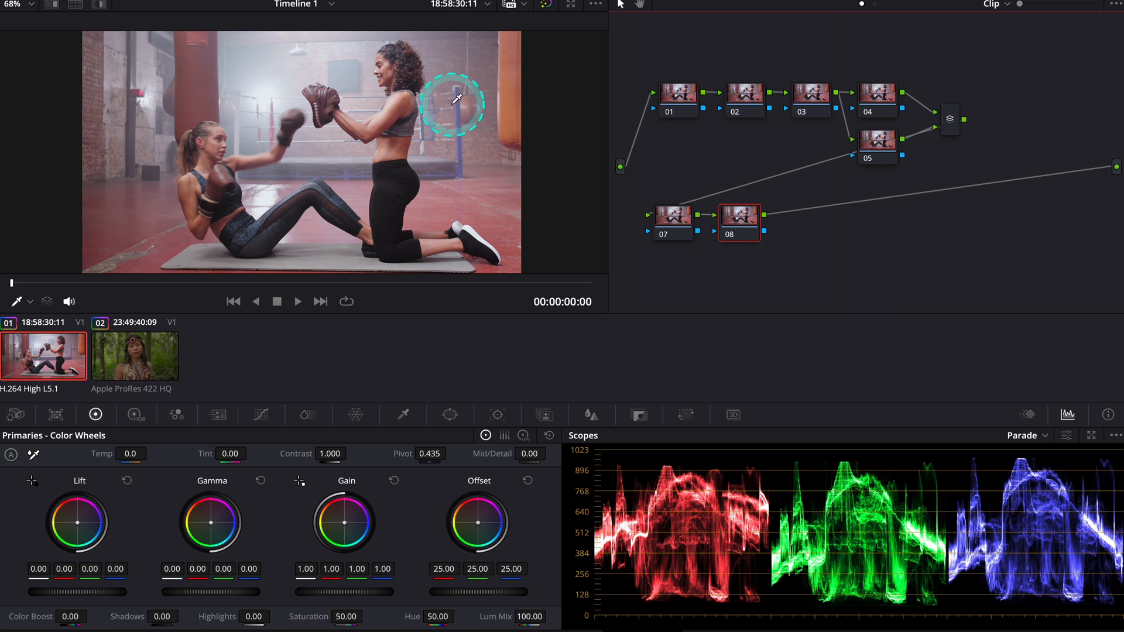
Label node 07 "Rec.709 to Cineon"
click(676, 217)
right_click(678, 220)
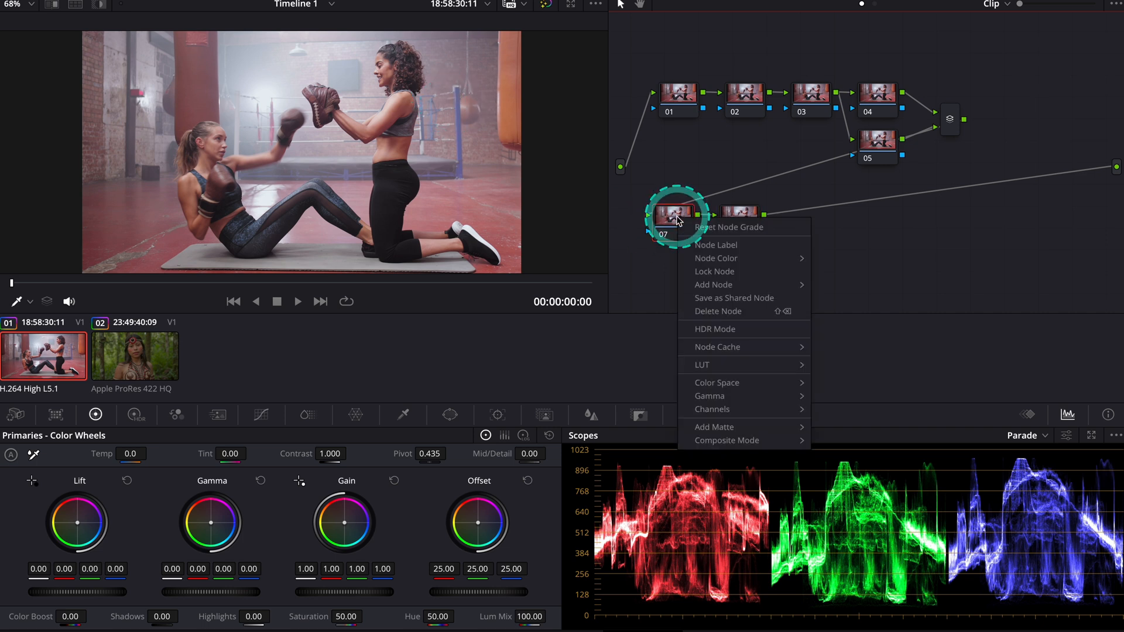
click(703, 245)
text(Rec.)
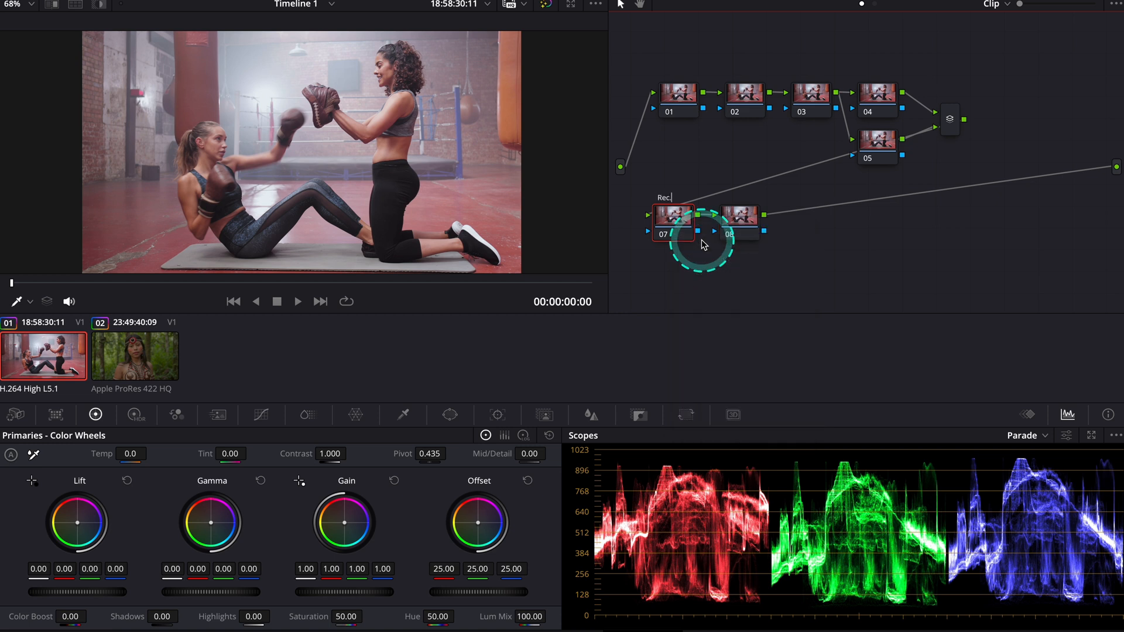
text(709 to Cineon)
key(Return)
Label node 08 "LUT"
click(746, 216)
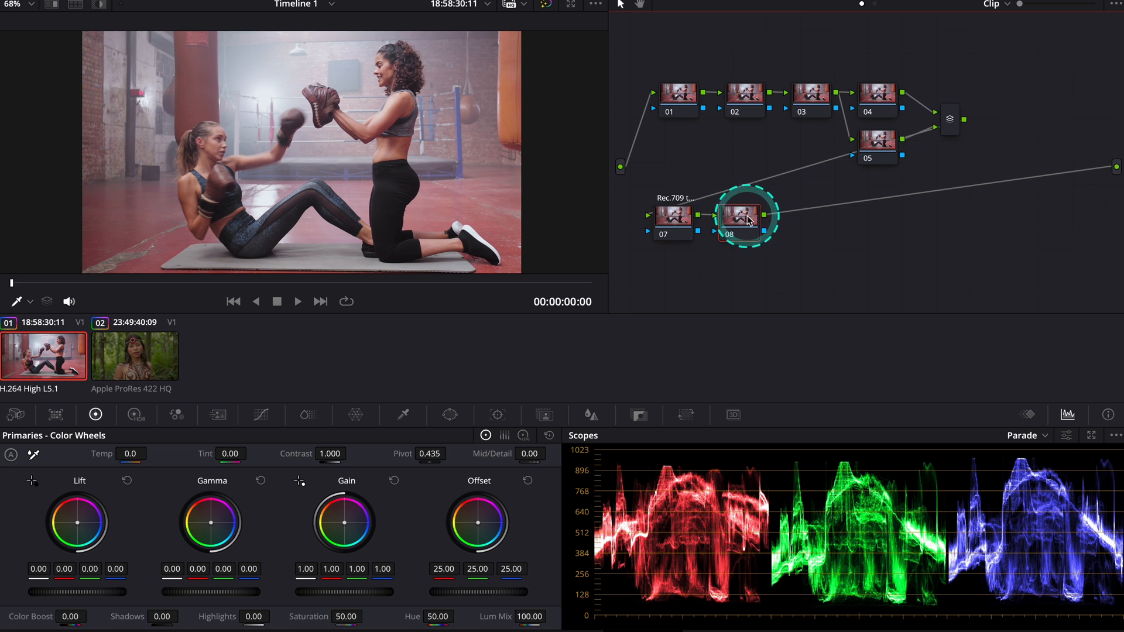
right_click(747, 217)
click(782, 243)
text(LUT)
key(Return)
Find the Color Space Transform effect and apply it to the Rec.709 to Cineon node
click(679, 220)
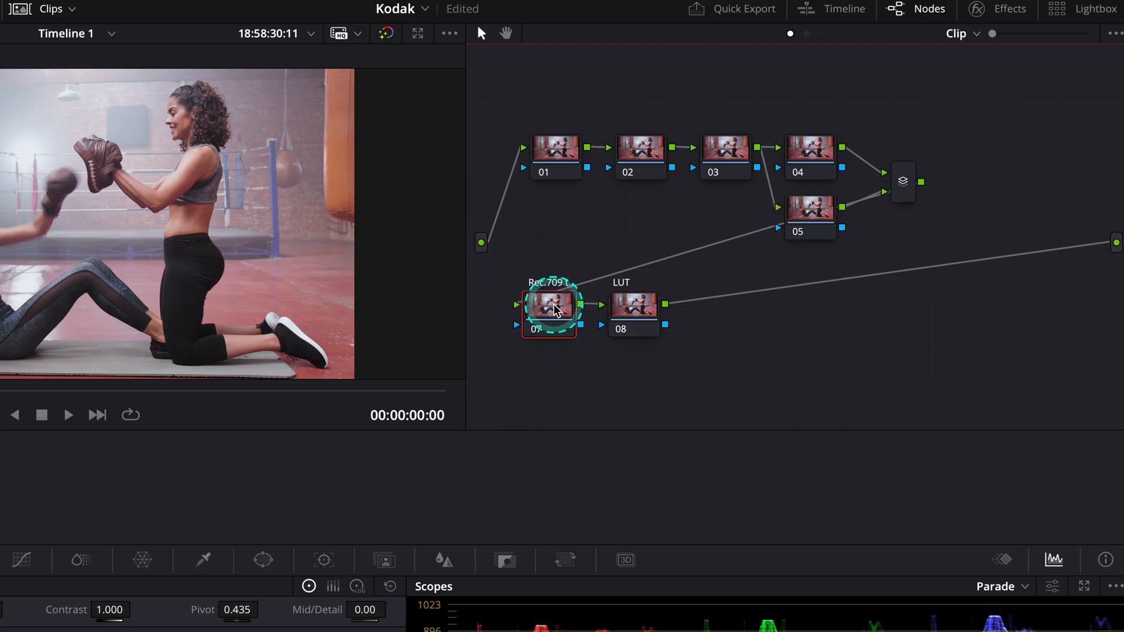
click(990, 9)
click(954, 66)
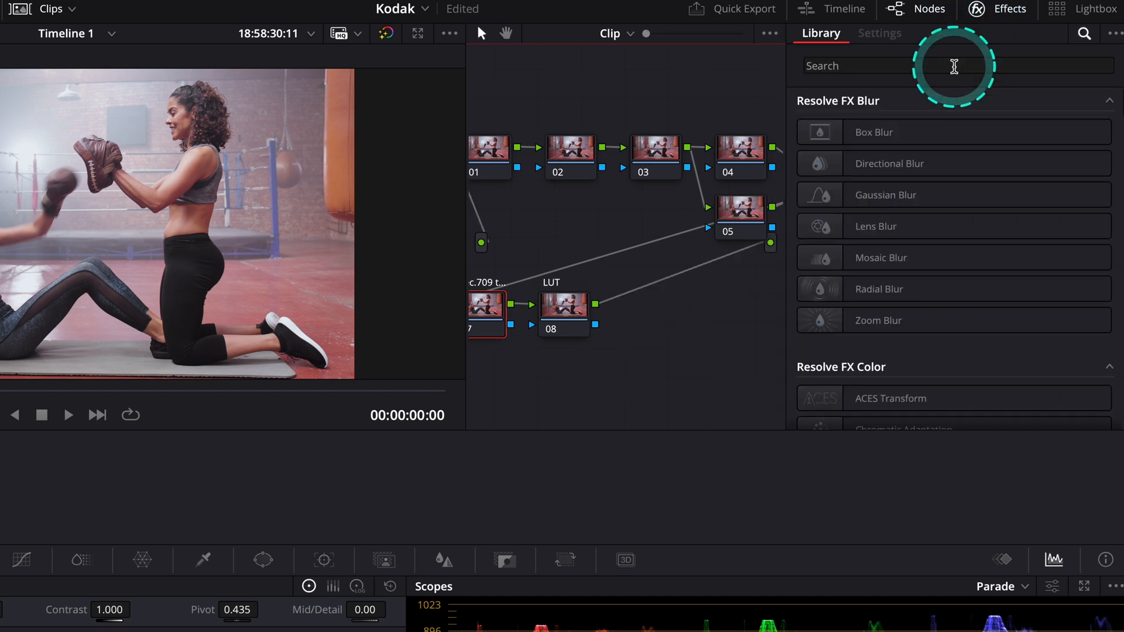
text(co)
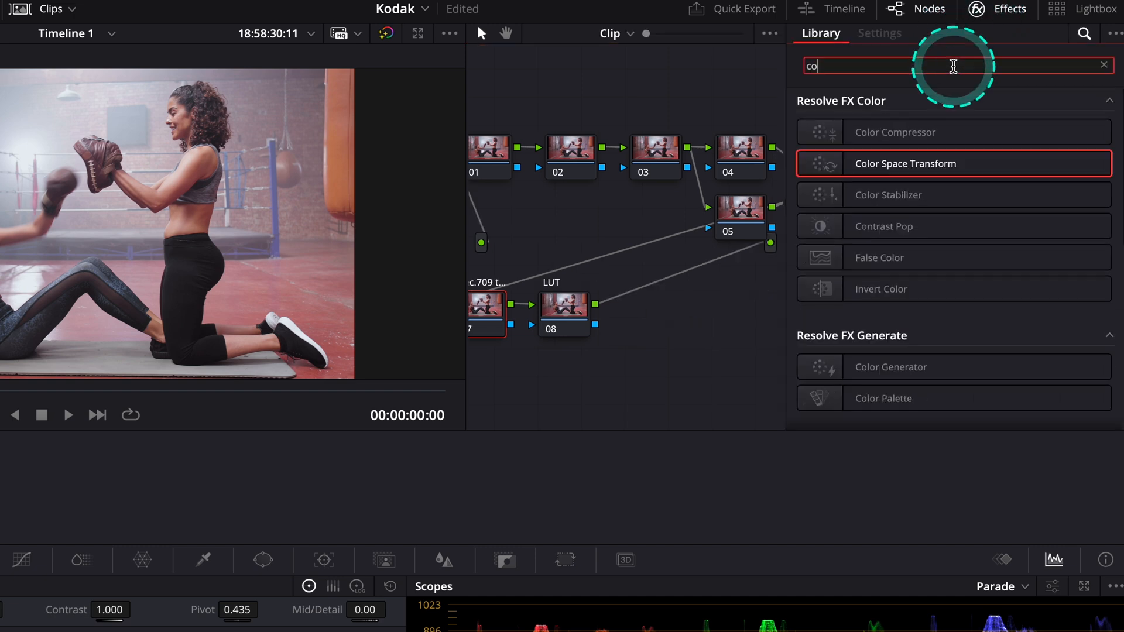
text(lo)
drag(866, 163, 491, 310)
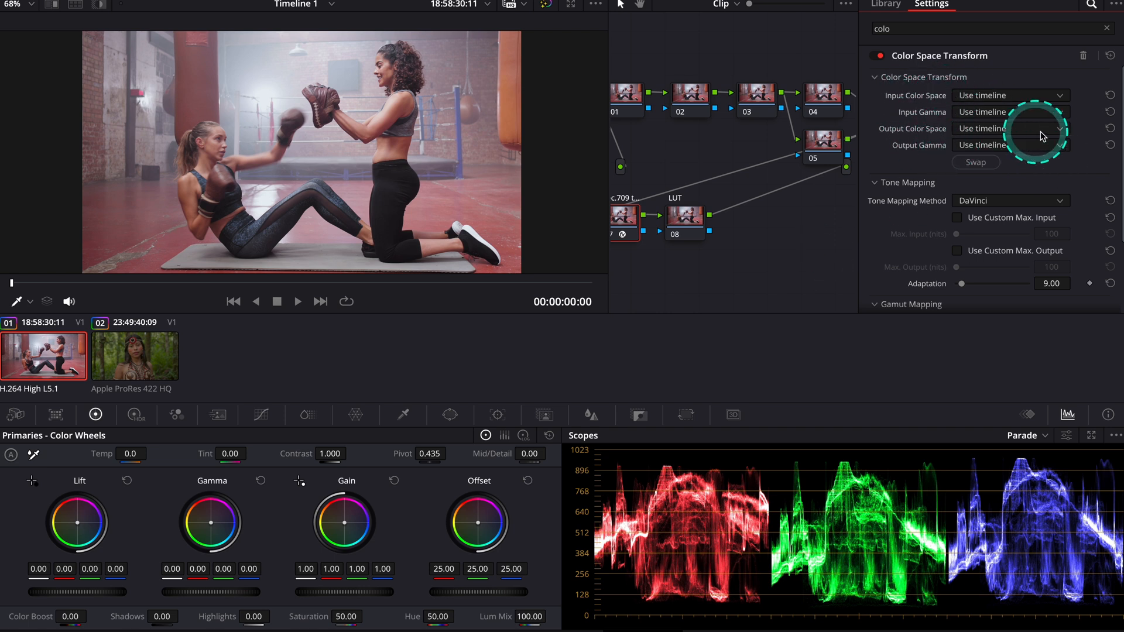
Set the Color Space Transform's input color space and input gamma both to Rec.709
click(1061, 102)
scroll(1035, 202, down, 5)
scroll(1036, 202, down, 3)
click(1017, 201)
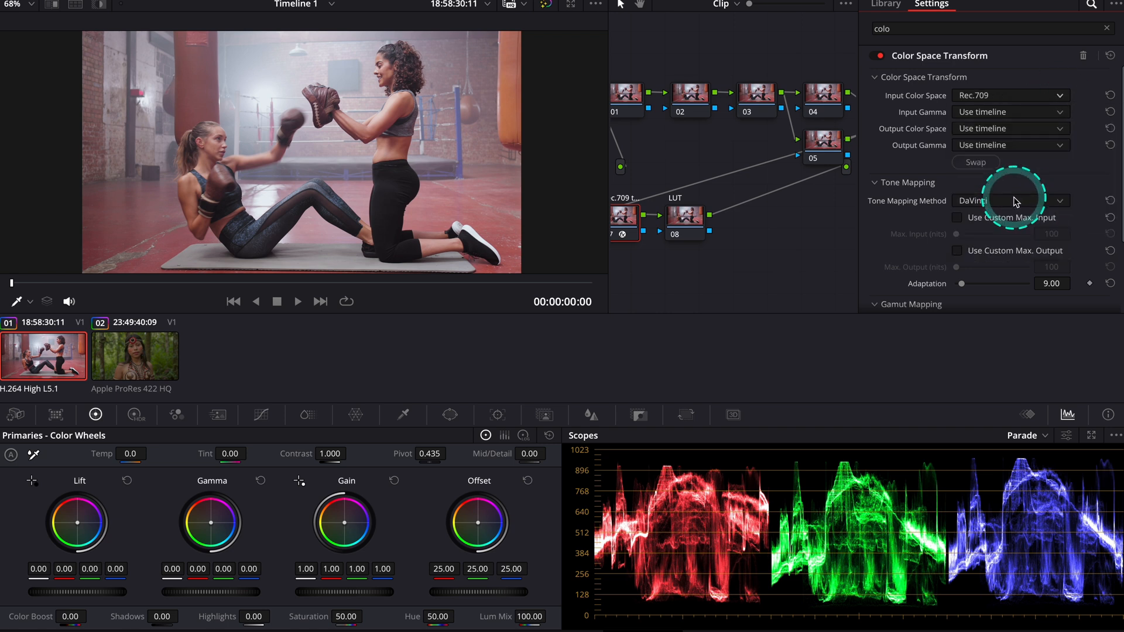
click(1066, 112)
scroll(1048, 202, down, 5)
scroll(1047, 211, down, 6)
click(1001, 234)
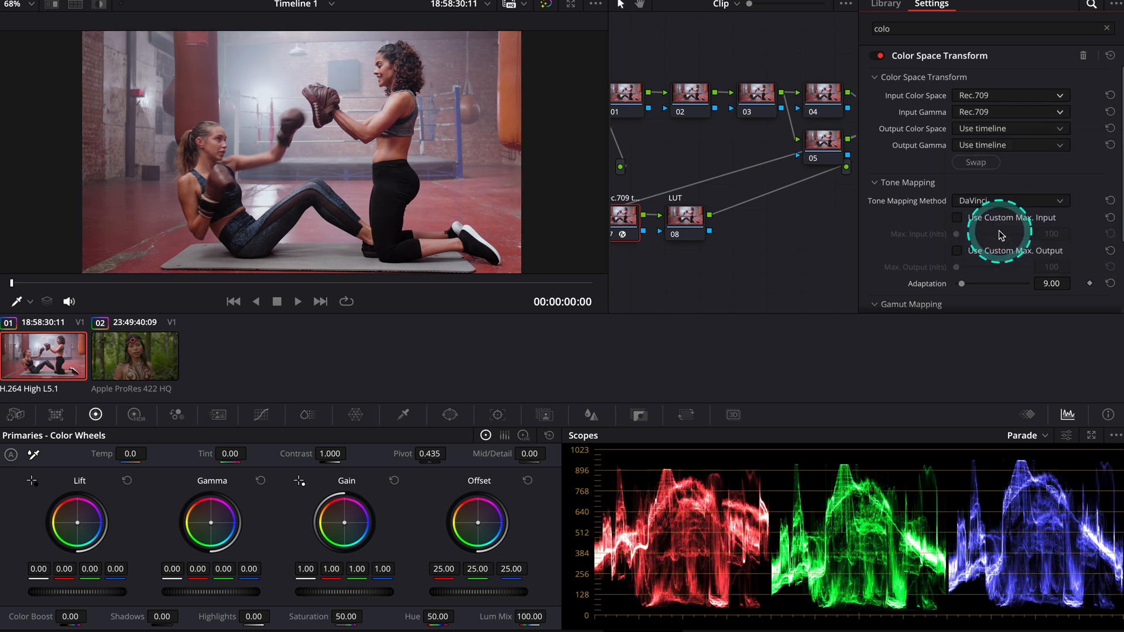
Set the Color Space Transform's output color space to Rec.709 and its output gamma to Cineon
click(1061, 129)
scroll(1042, 223, down, 8)
click(995, 235)
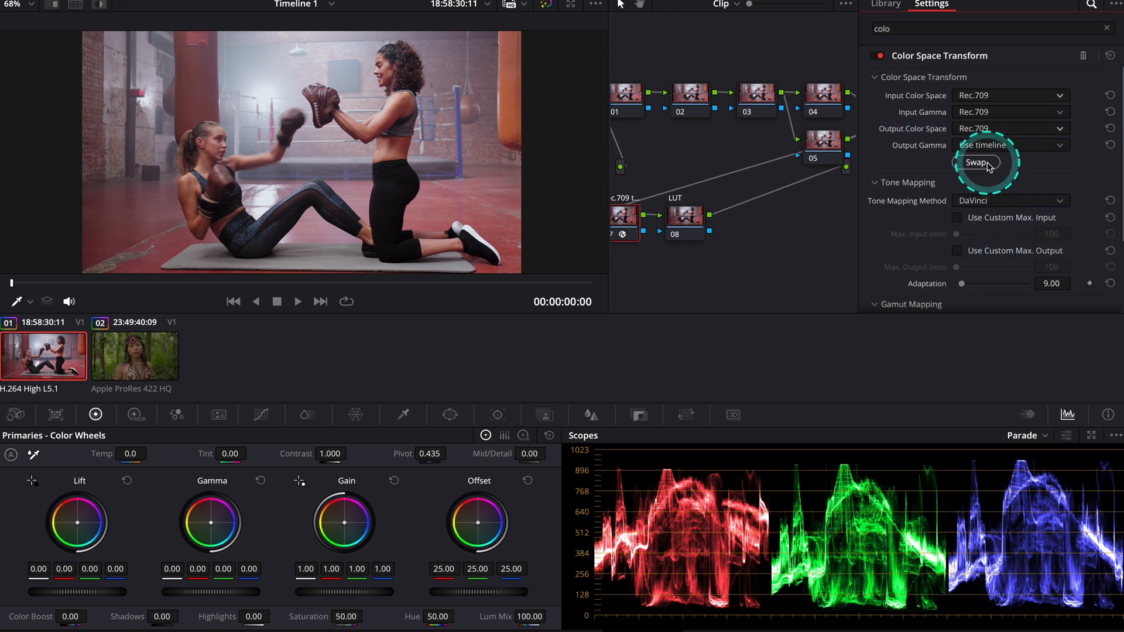
click(1048, 145)
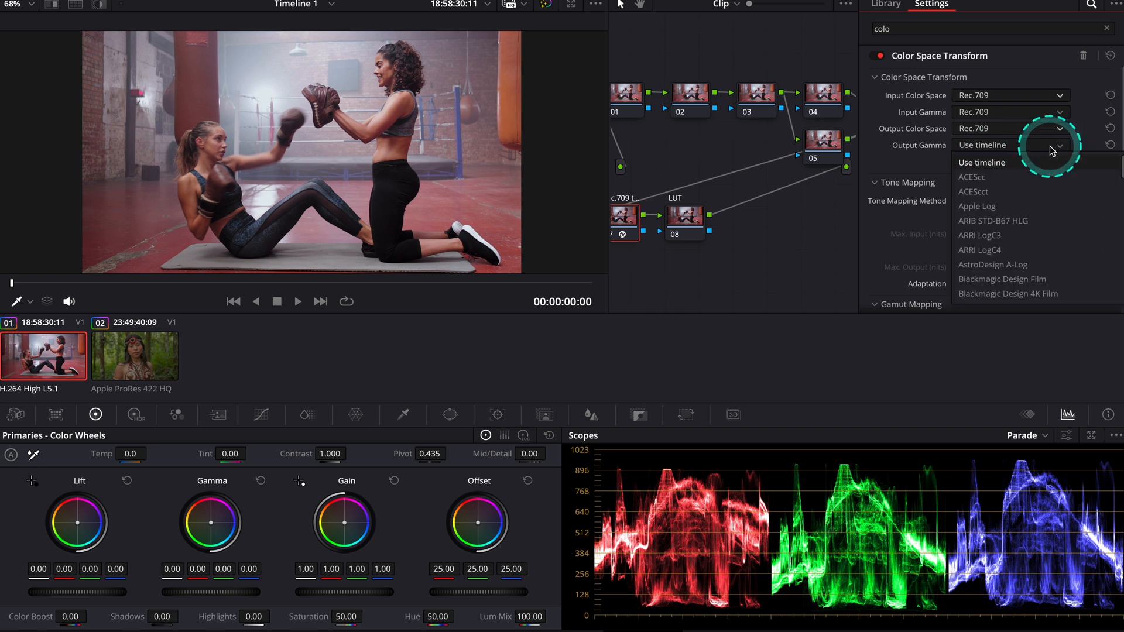
scroll(1029, 193, down, 5)
click(1024, 179)
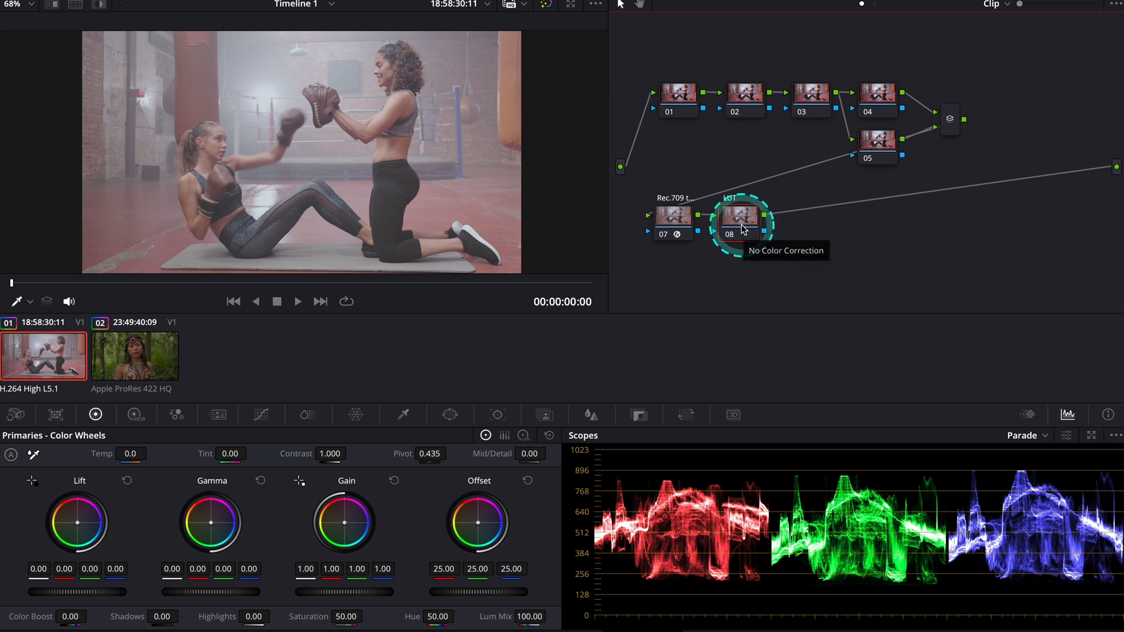
Apply the Rec709 Kodak 2383 D55 film look LUT to node 08 and compare the image with and without it
right_click(742, 229)
click(807, 373)
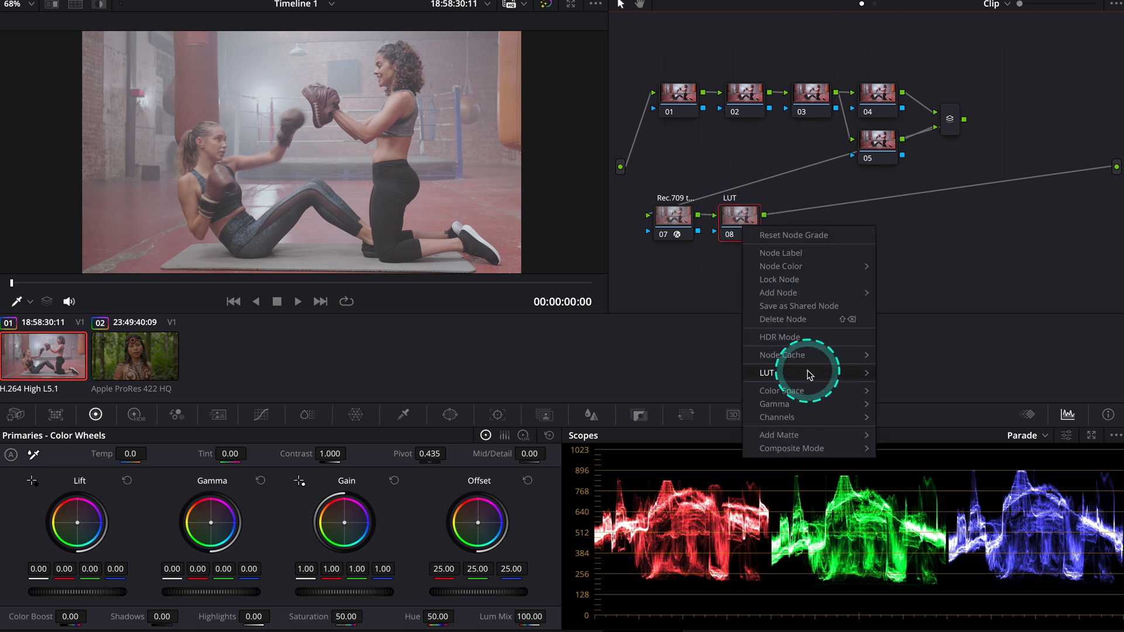
click(918, 377)
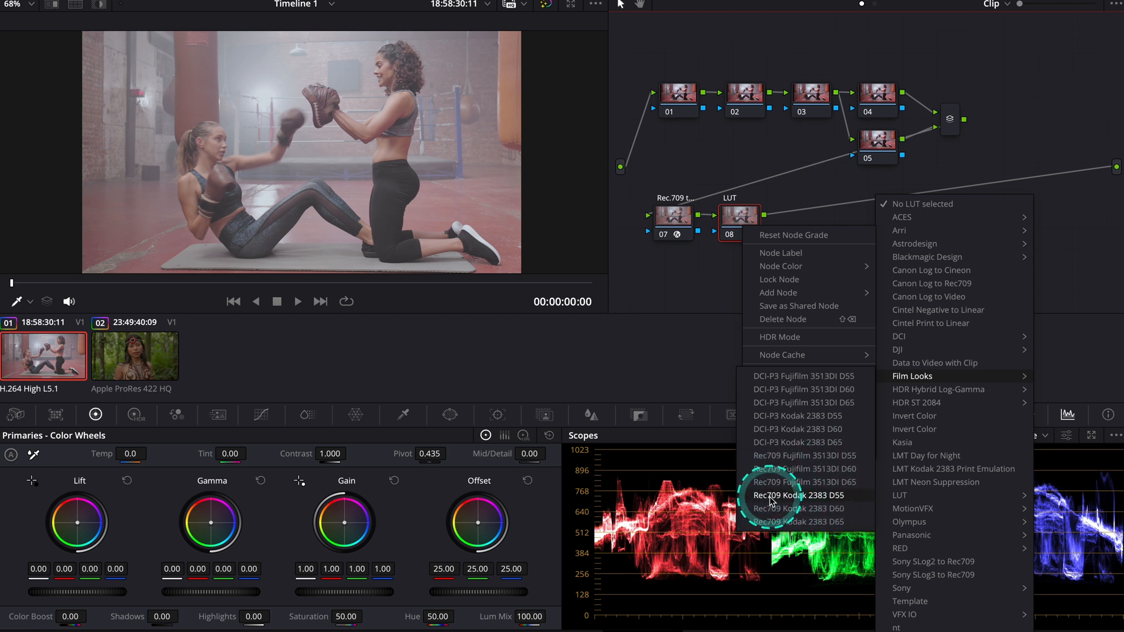
click(805, 496)
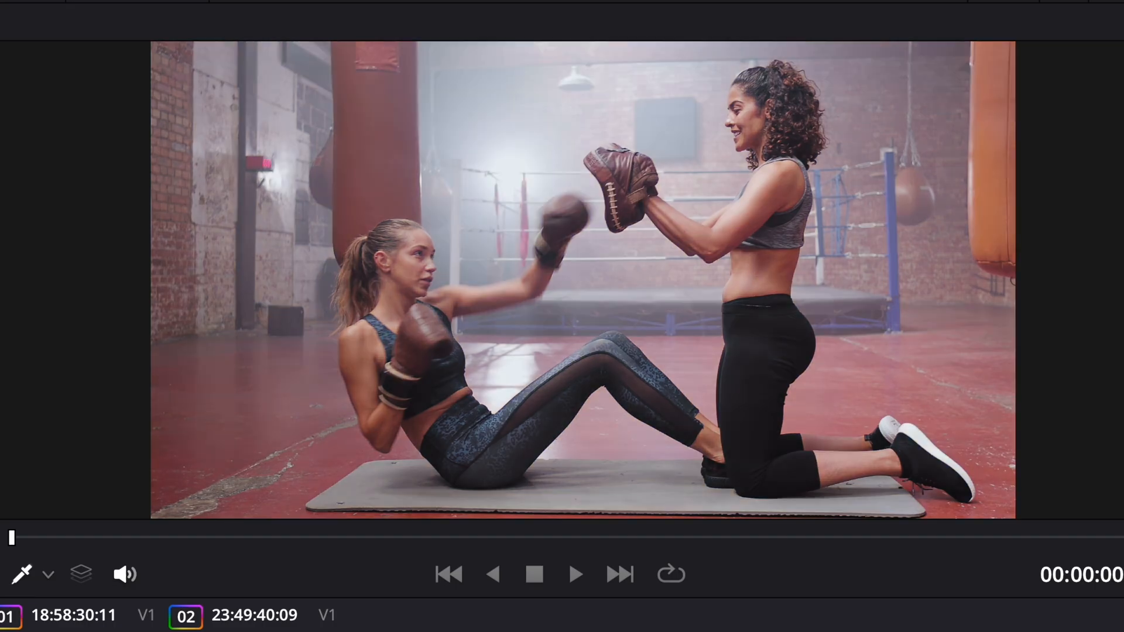
key(ctrl+d)
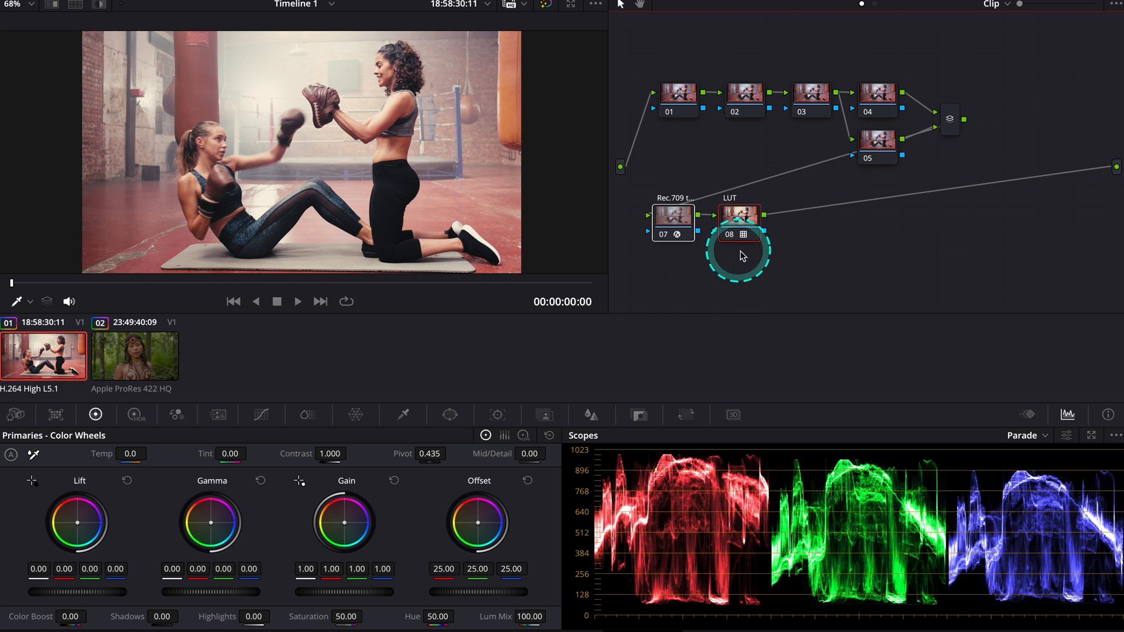
Combine nodes 07 and 08 into a compound node and place it below node 01
right_click(747, 221)
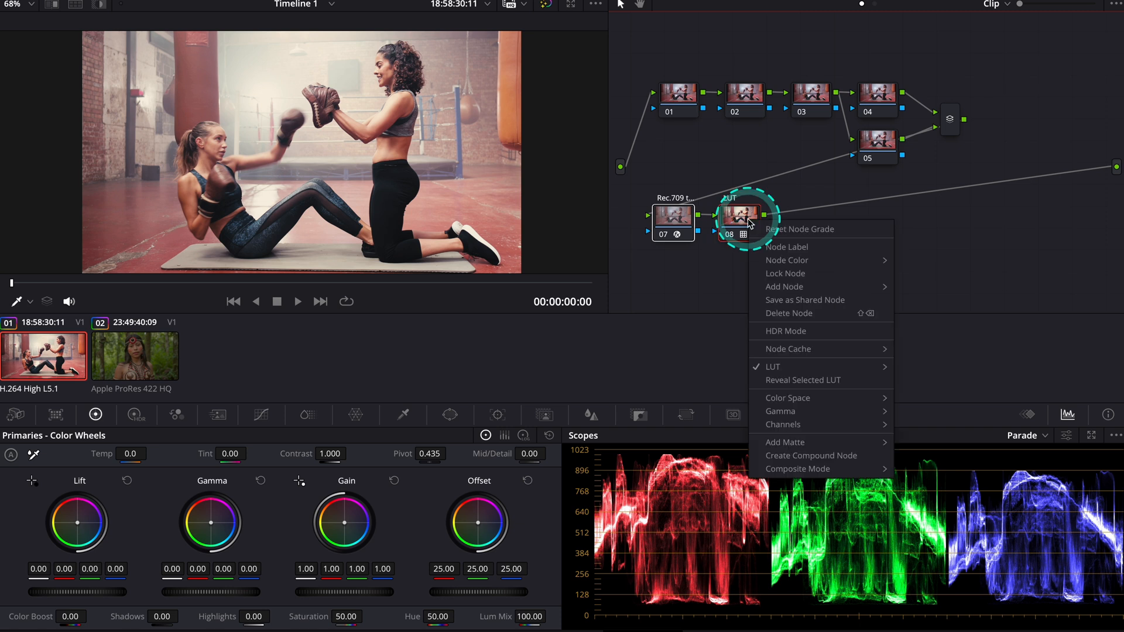
click(828, 456)
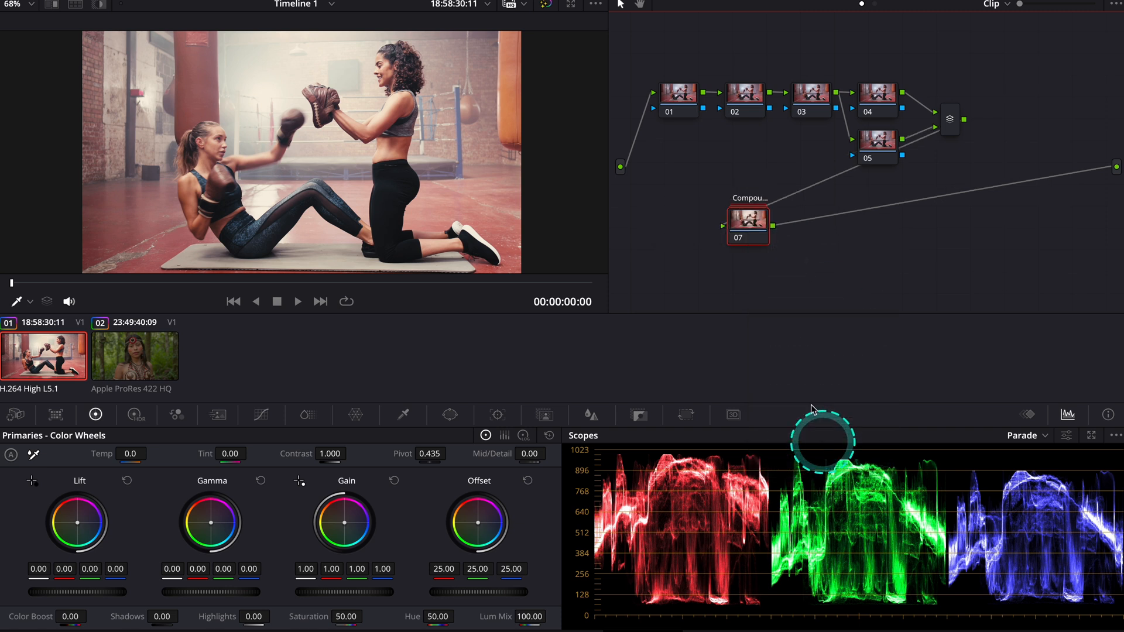
drag(745, 218, 673, 222)
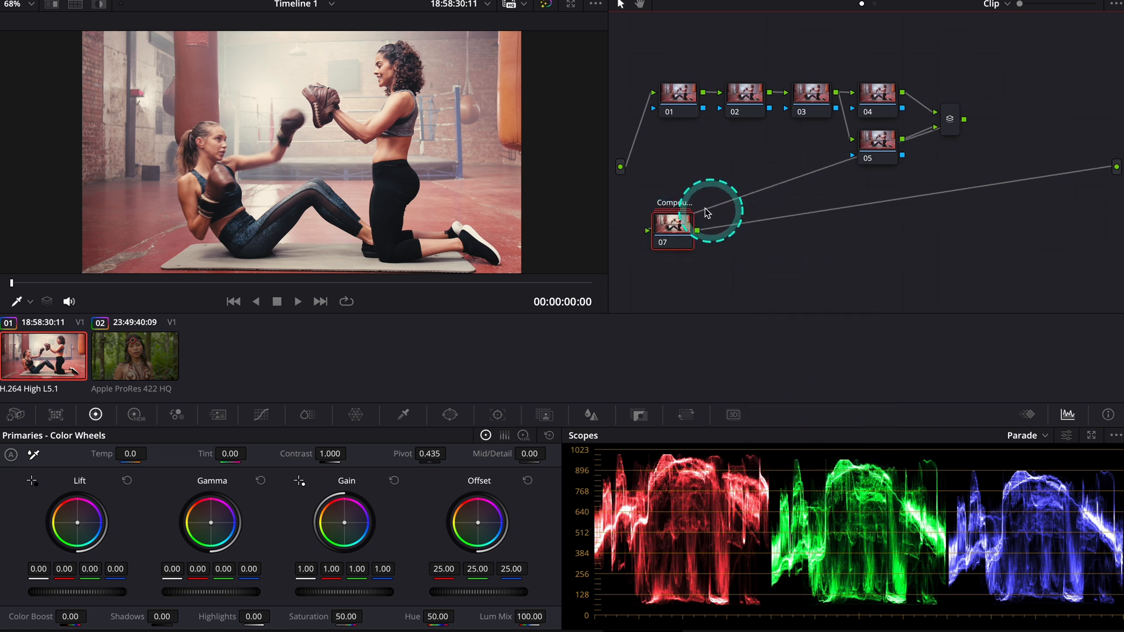
click(661, 244)
click(660, 243)
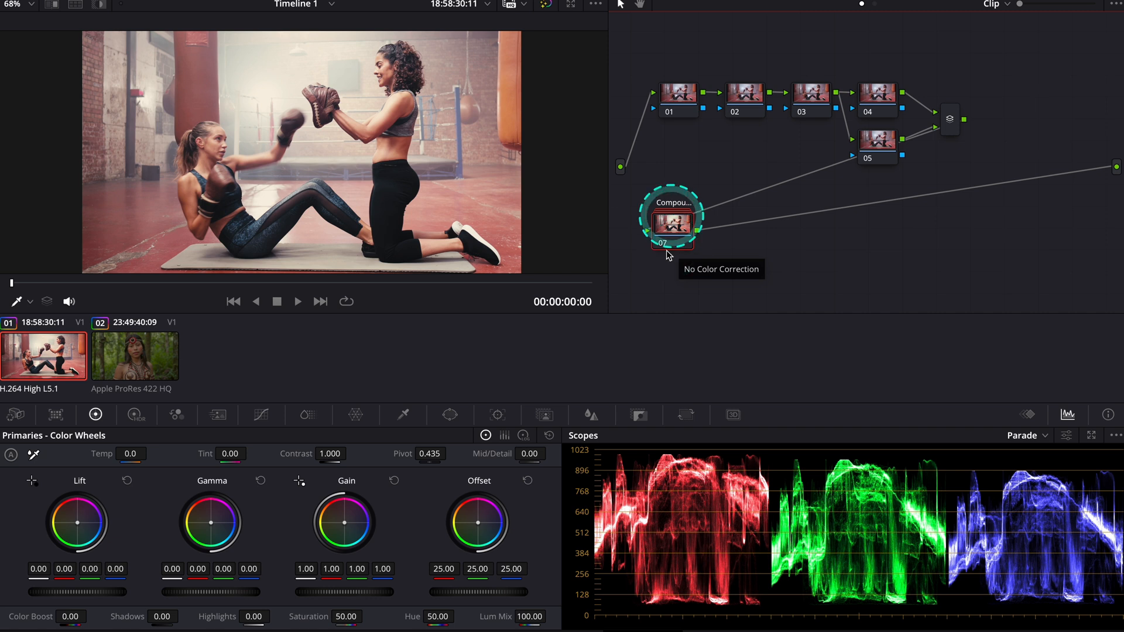
Lower the compound node's key output gain to about 0.075
click(639, 416)
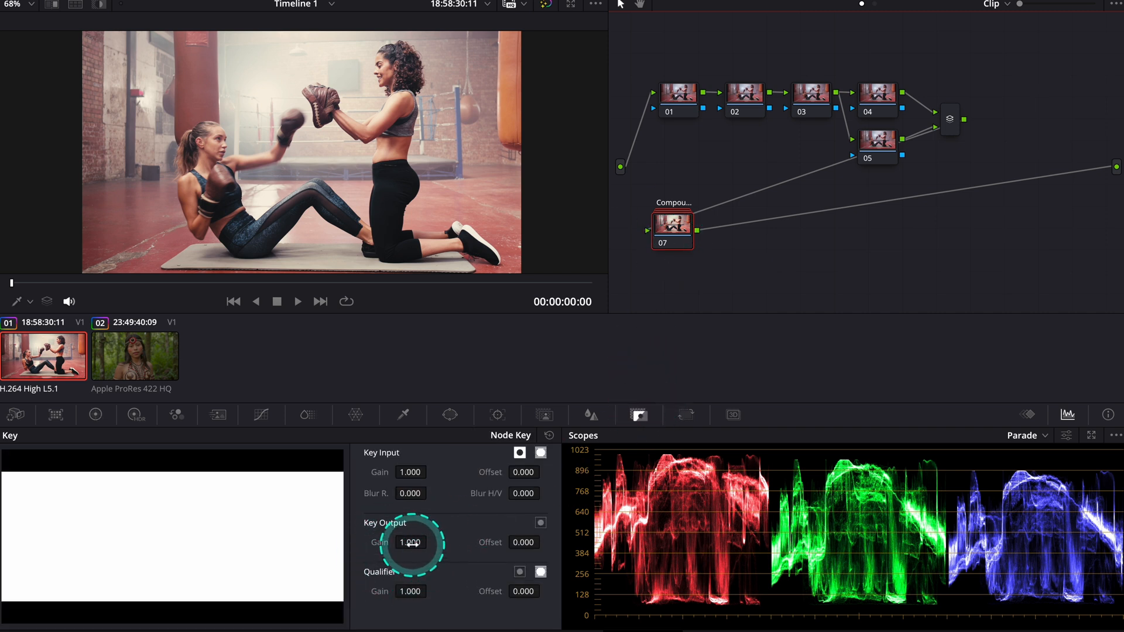
drag(402, 540, 55, 484)
drag(403, 251, 345, 257)
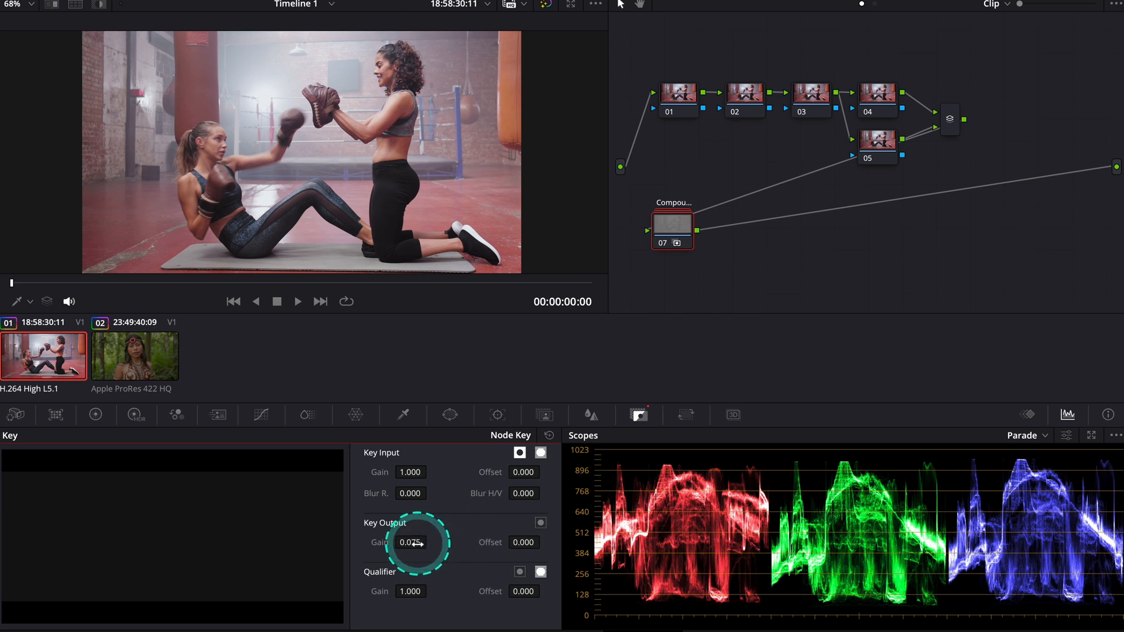
Raise the compound node's key output gain to about 1.123
drag(409, 541, 839, 398)
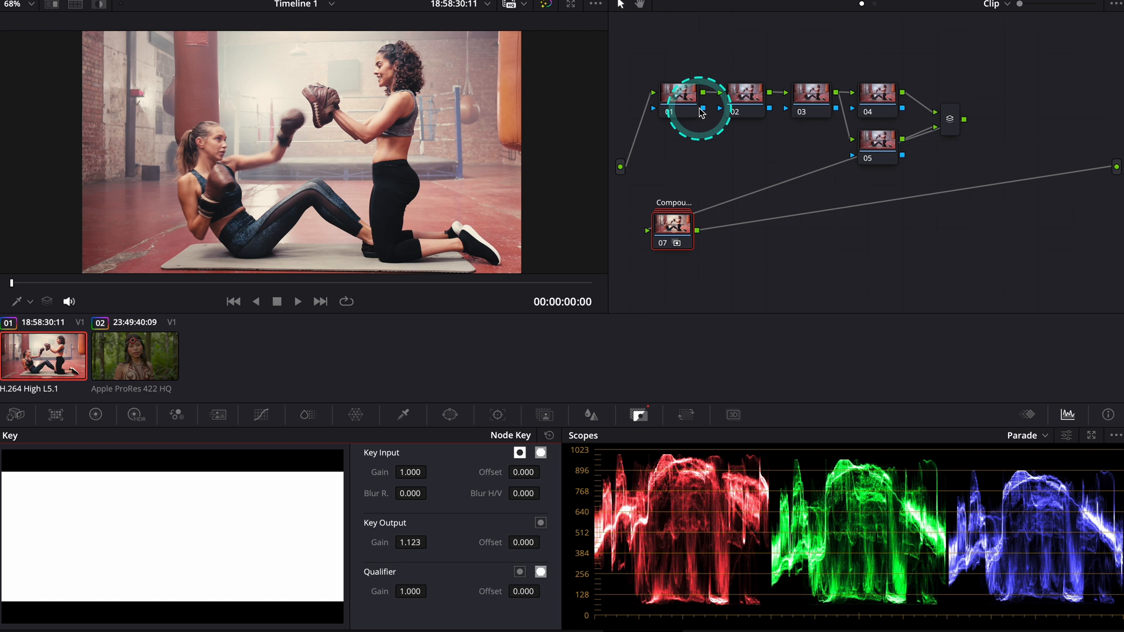
Label node 01 as Exposure, node 02 as Balance and node 03 as Contrast
right_click(678, 93)
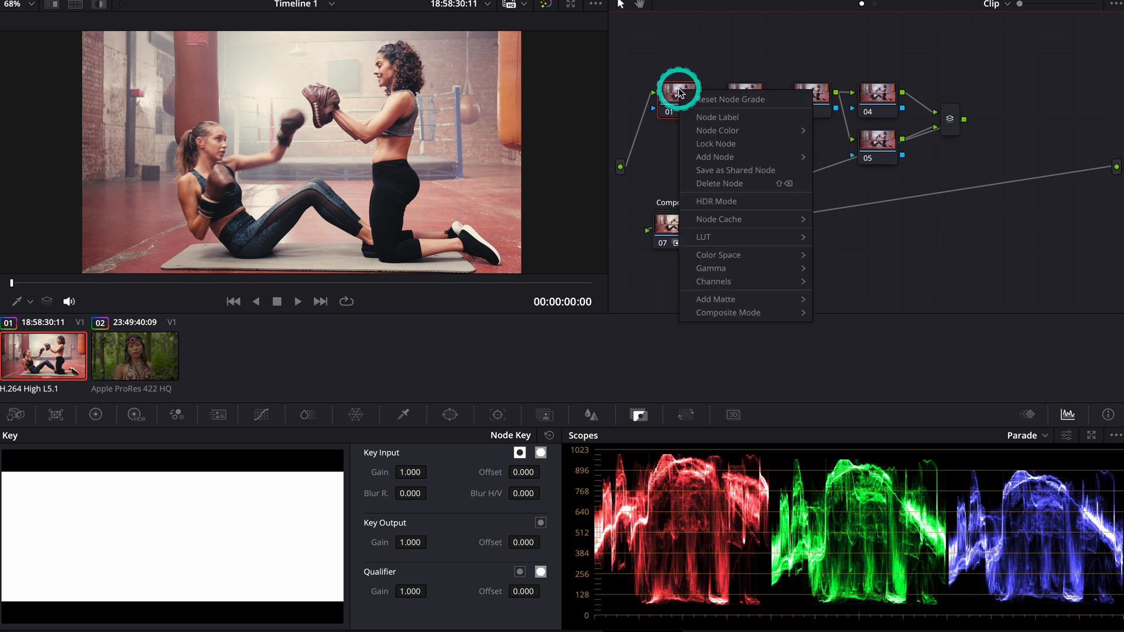
click(711, 115)
text(Exposure)
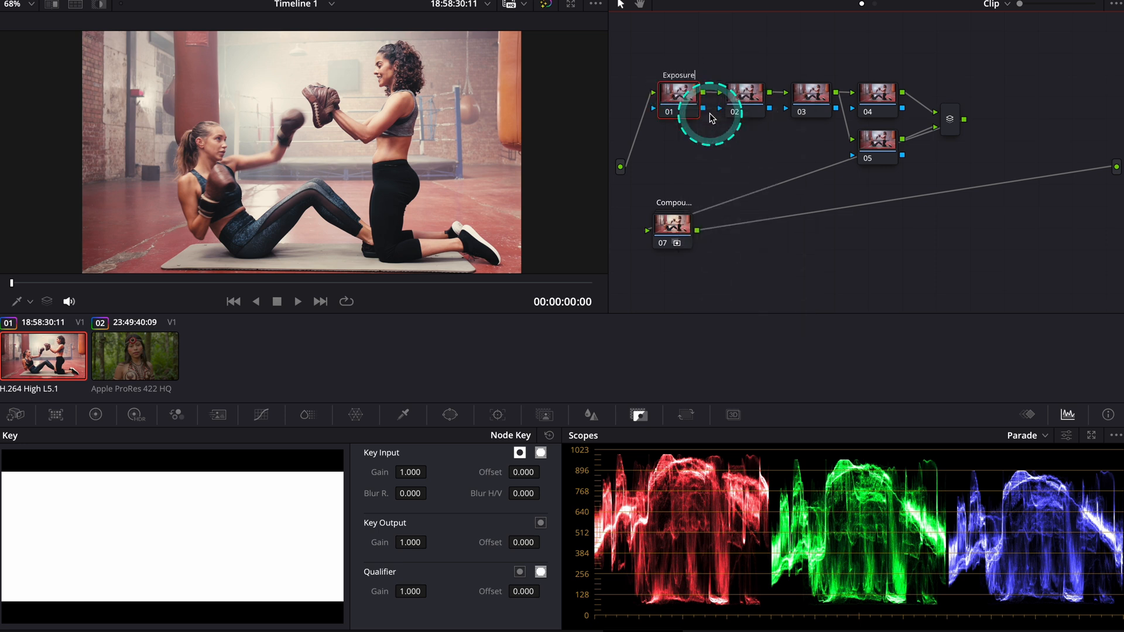
key(Return)
right_click(744, 93)
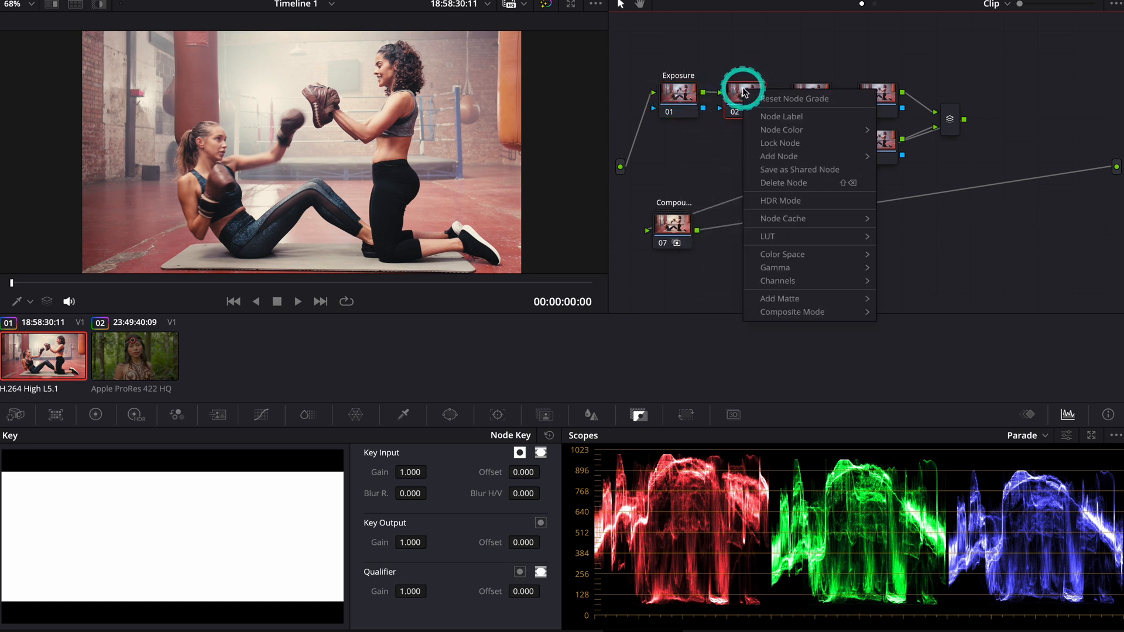
click(771, 115)
text(Balance)
key(Return)
right_click(823, 94)
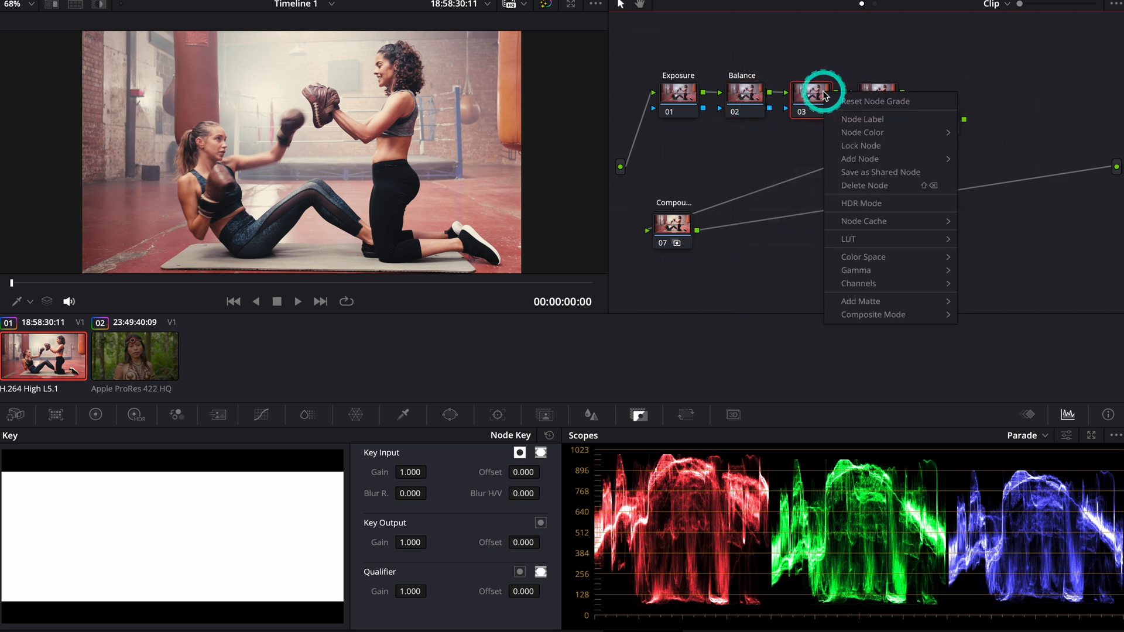
click(857, 118)
text(Contrast)
key(Return)
Darken the Exposure node with gain about 0.79, gamma about -0.02 and lift about -0.01, and compare the image with and without it
click(687, 97)
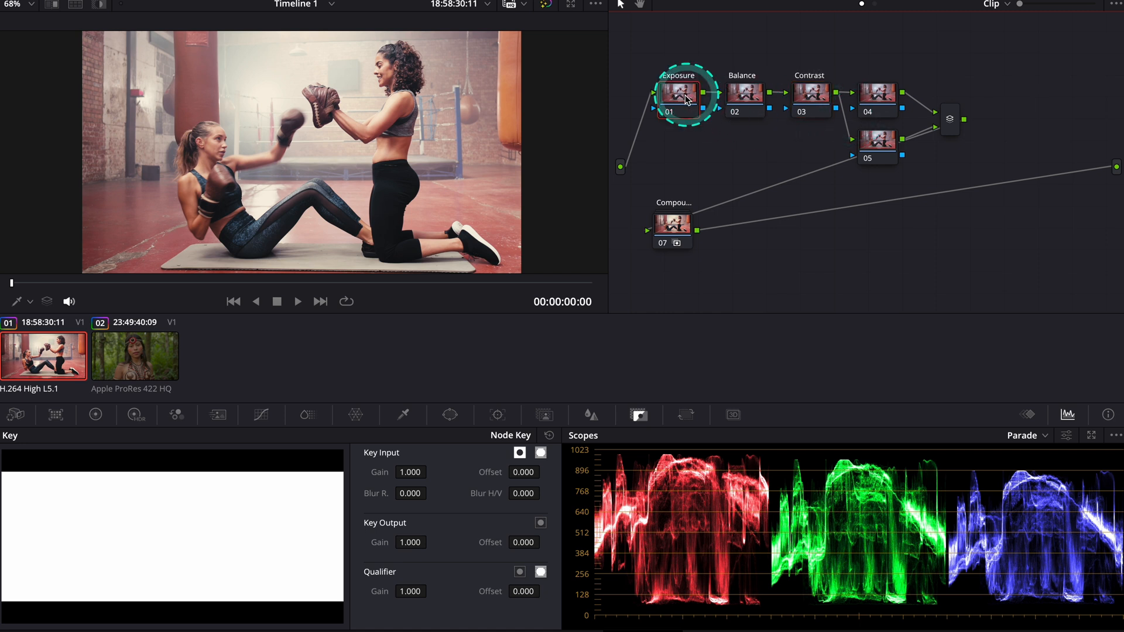
click(95, 415)
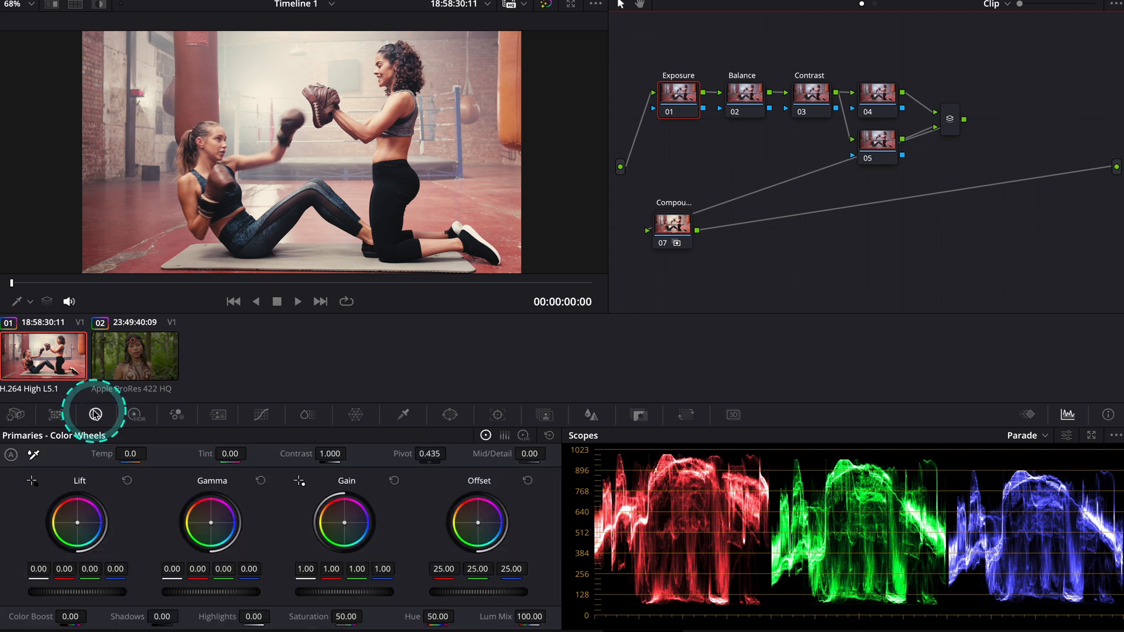
drag(364, 591, 208, 588)
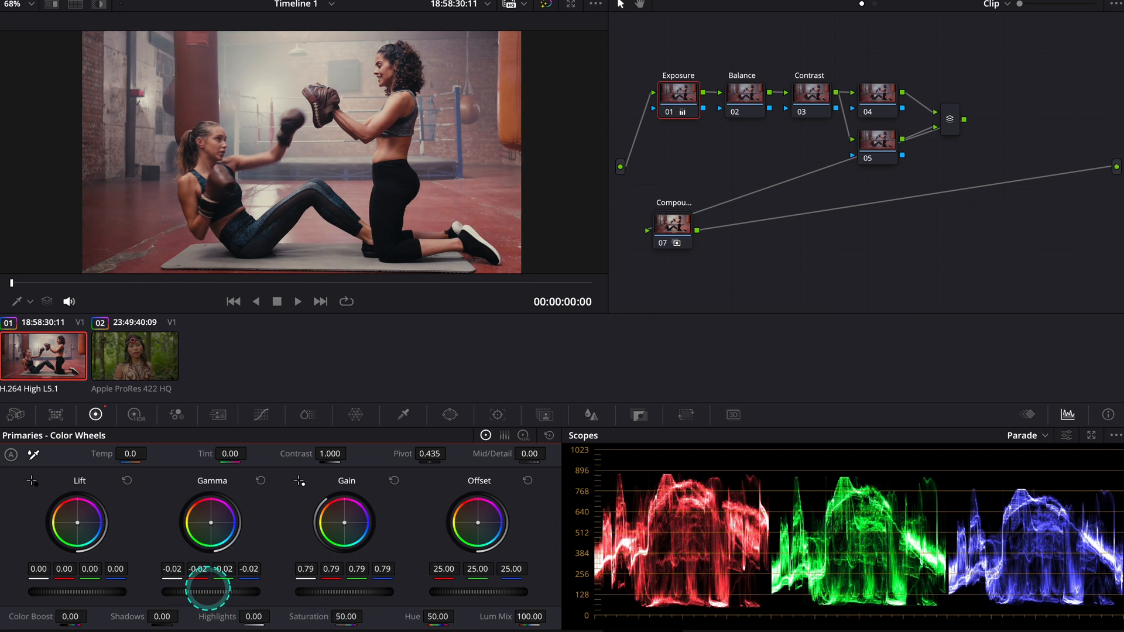
mouse_move(95, 591)
mouse_down()
mouse_move(70, 582)
mouse_move(79, 585)
mouse_up()
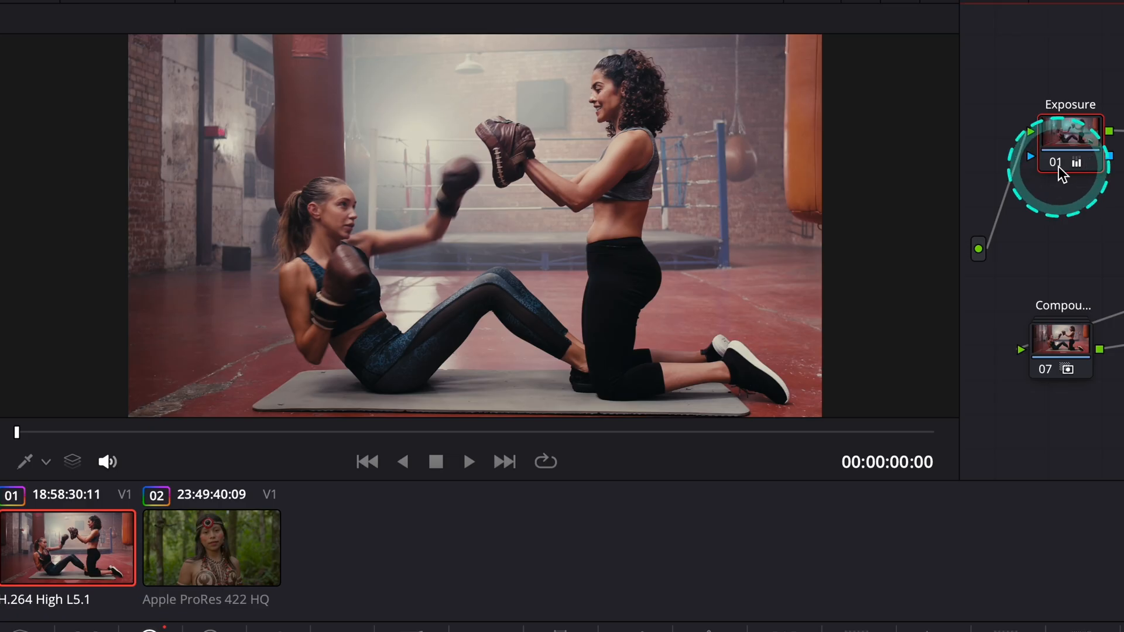
click(670, 113)
click(671, 114)
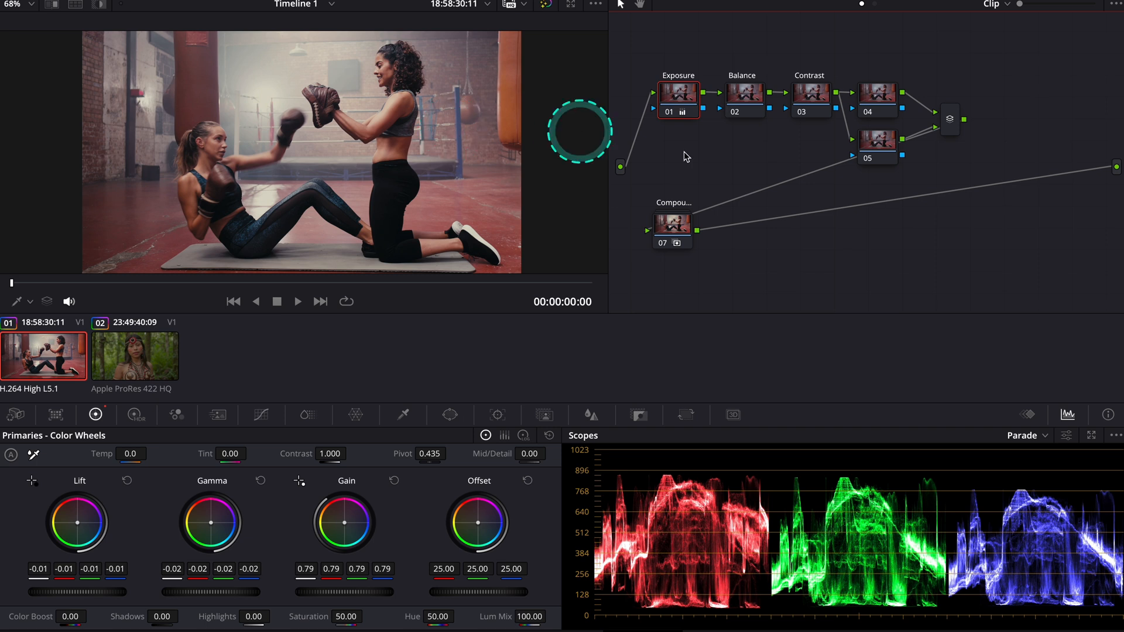
With the vectorscope shown, shift the Balance node's offset towards teal, to about 14.19 red, 26.60 green and 22.35 blue
click(745, 102)
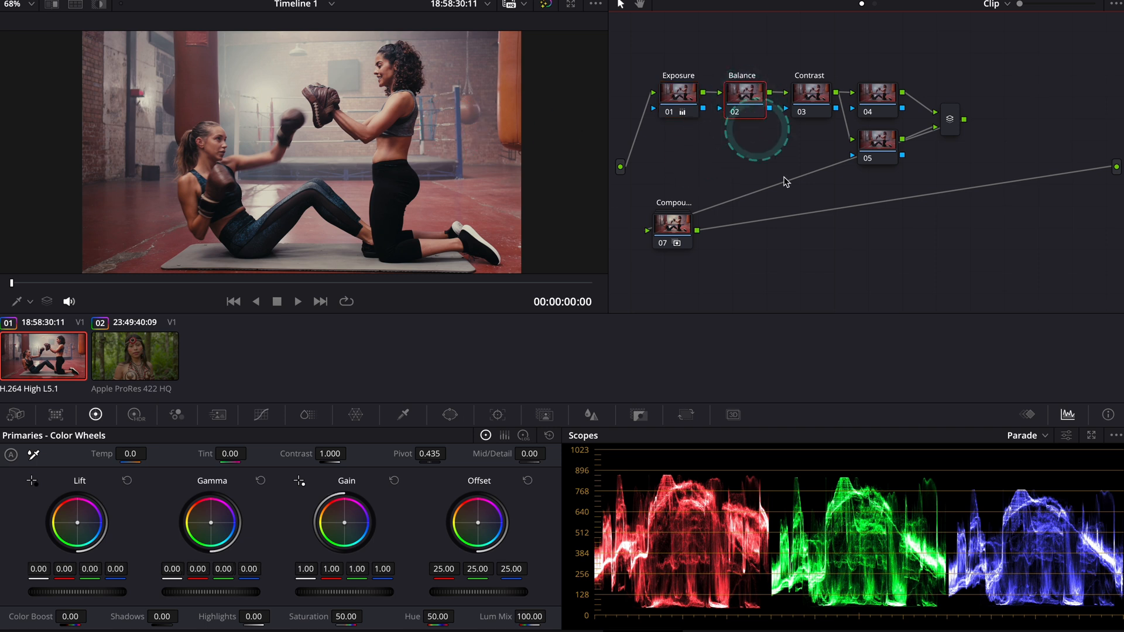
click(1045, 437)
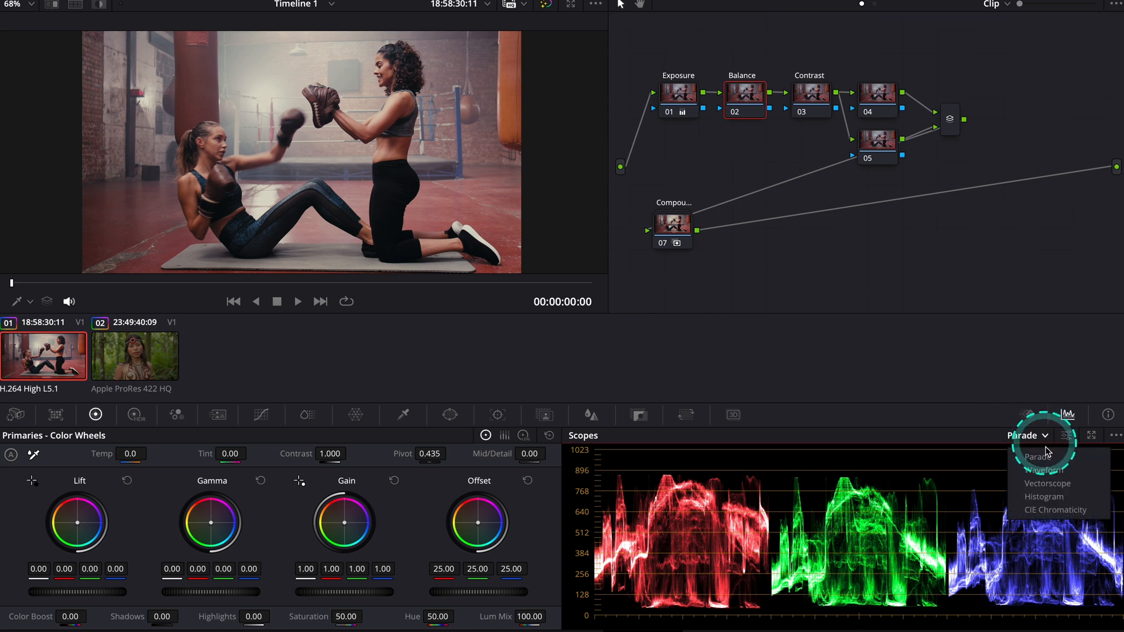
click(1047, 484)
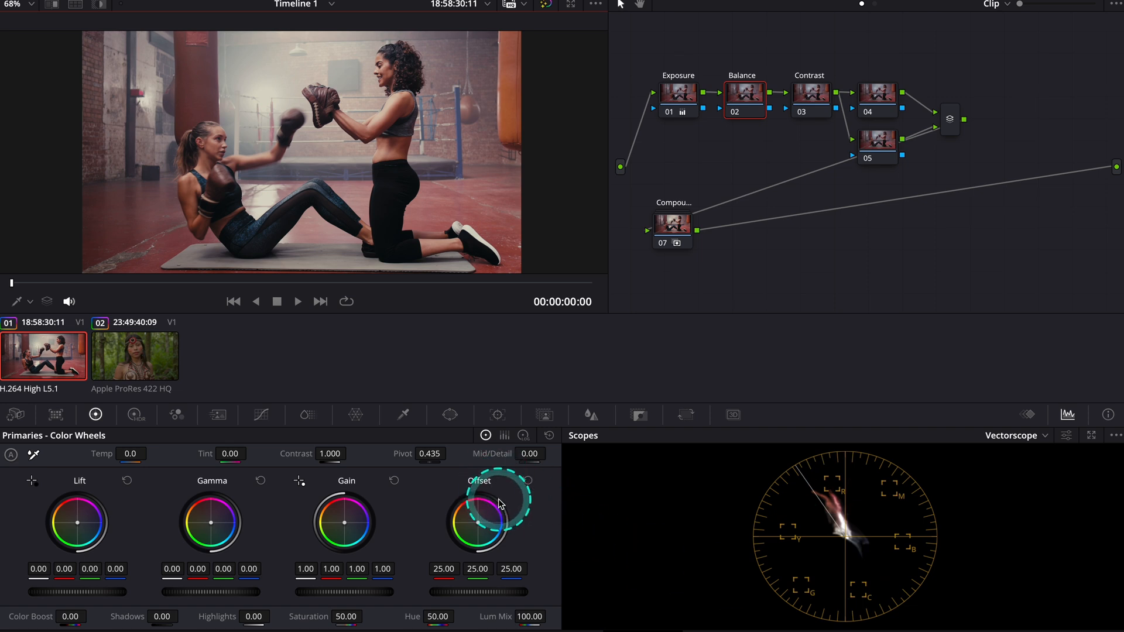
mouse_move(481, 525)
mouse_down()
mouse_move(483, 558)
mouse_move(467, 535)
mouse_up()
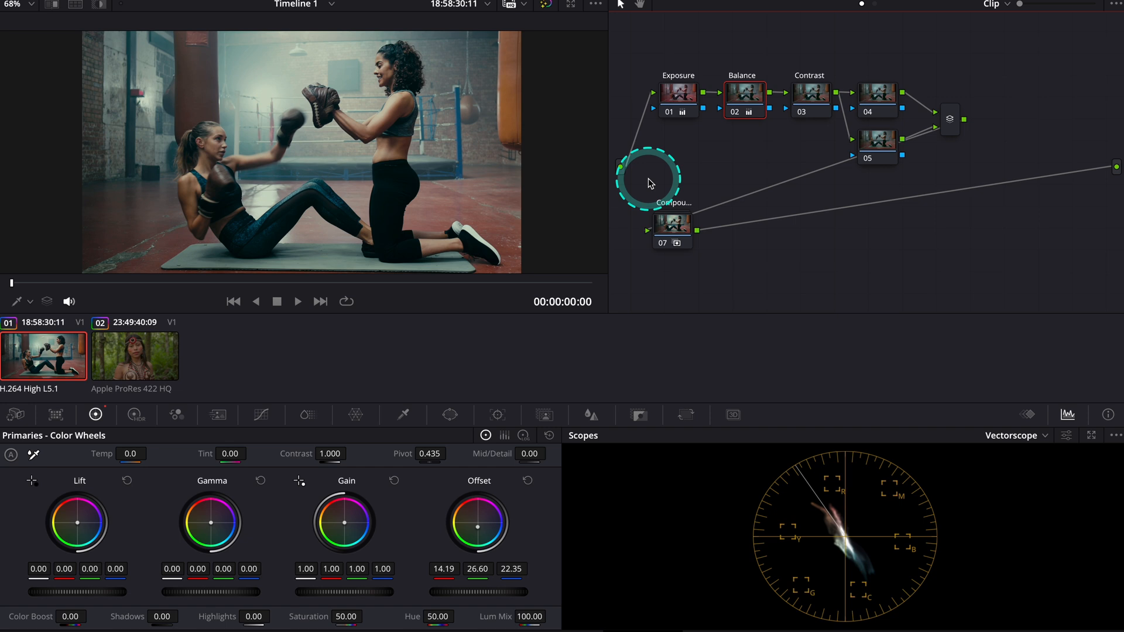
Adjust the contrast and pivot on the Contrast node, and compare the image with and without the whole grade
click(817, 94)
mouse_move(344, 451)
mouse_down()
mouse_move(305, 446)
mouse_move(384, 464)
mouse_move(346, 456)
mouse_move(369, 462)
mouse_move(357, 460)
mouse_up()
mouse_move(431, 454)
mouse_down()
mouse_move(326, 444)
mouse_move(434, 458)
mouse_up()
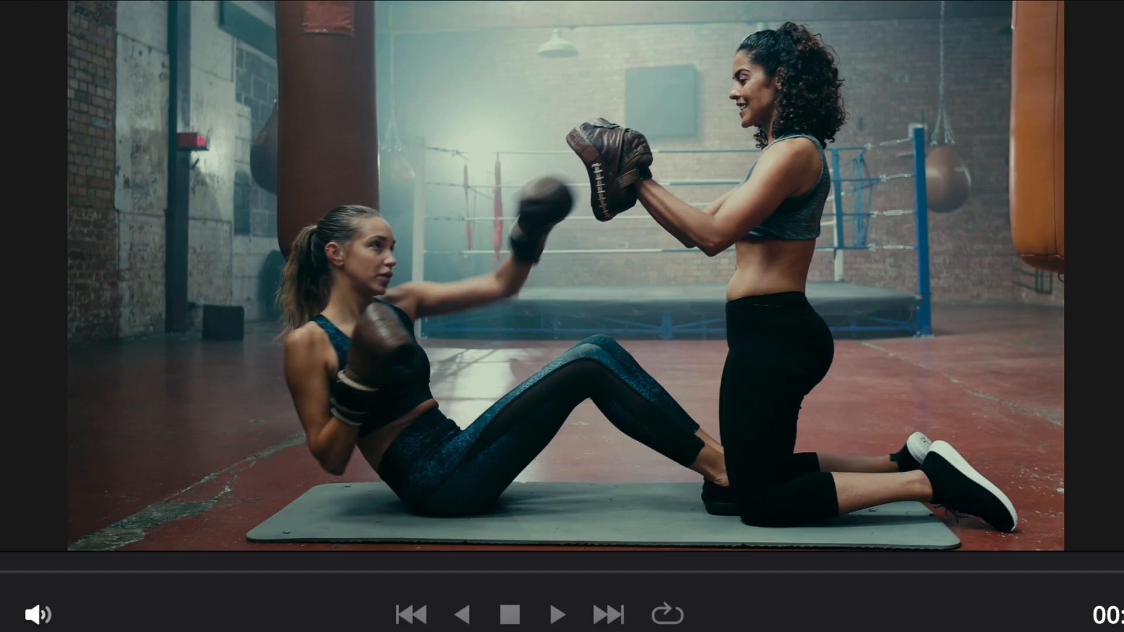
key(shift+d)
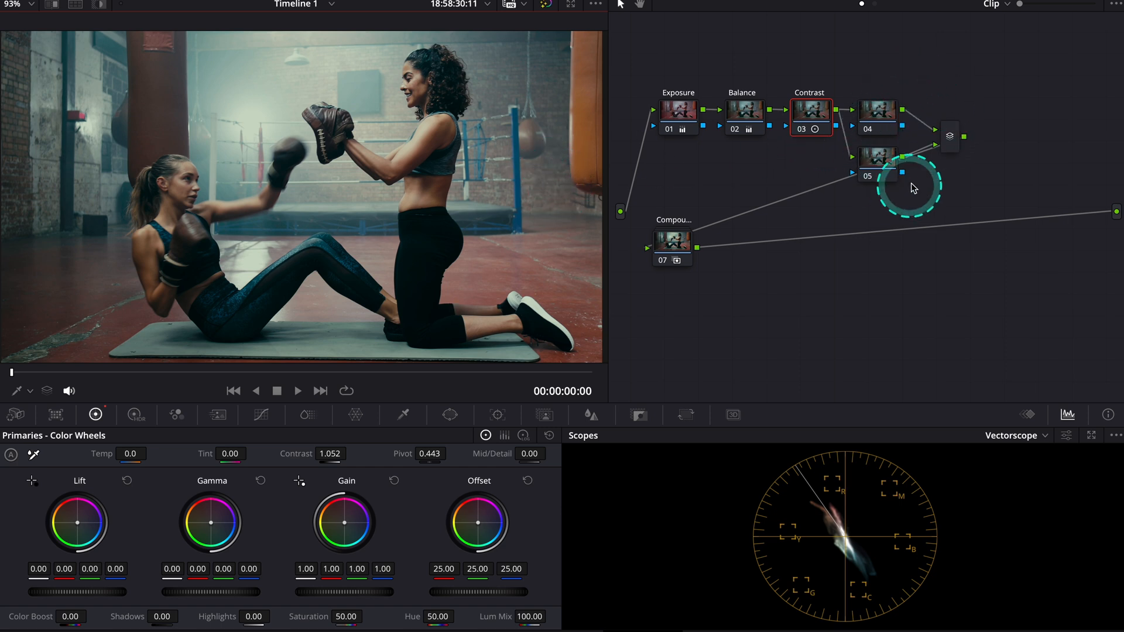
Label node 04 as Hue vs Sat and node 05 as Sat vs Lum
right_click(889, 114)
click(920, 139)
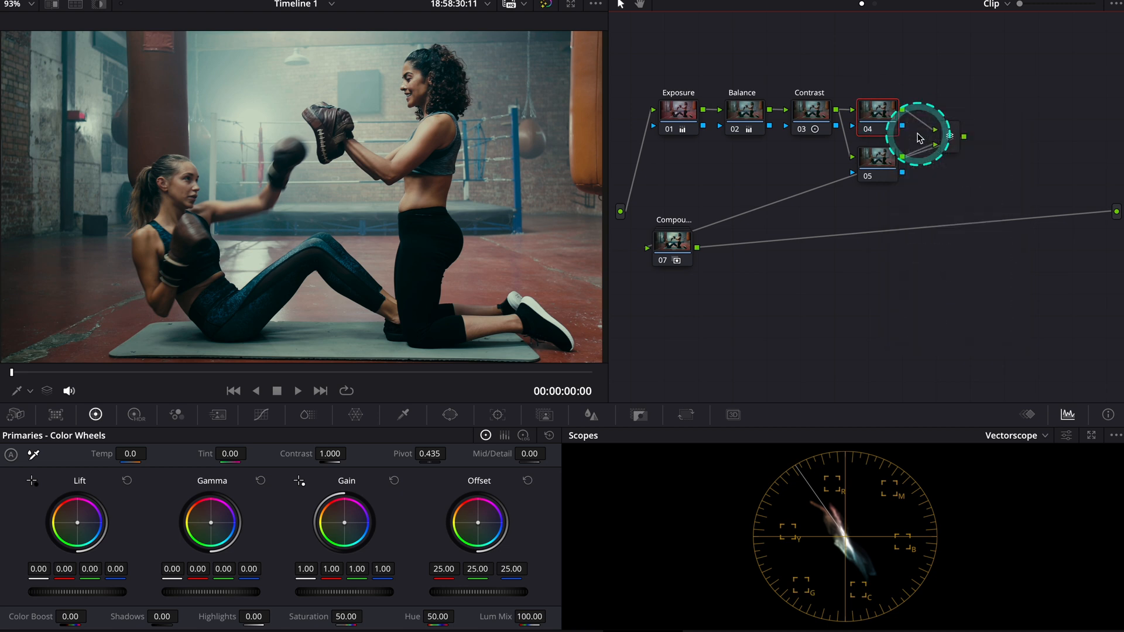
text(Hue vs Sat)
right_click(878, 165)
click(914, 193)
text(Sat vs Lum)
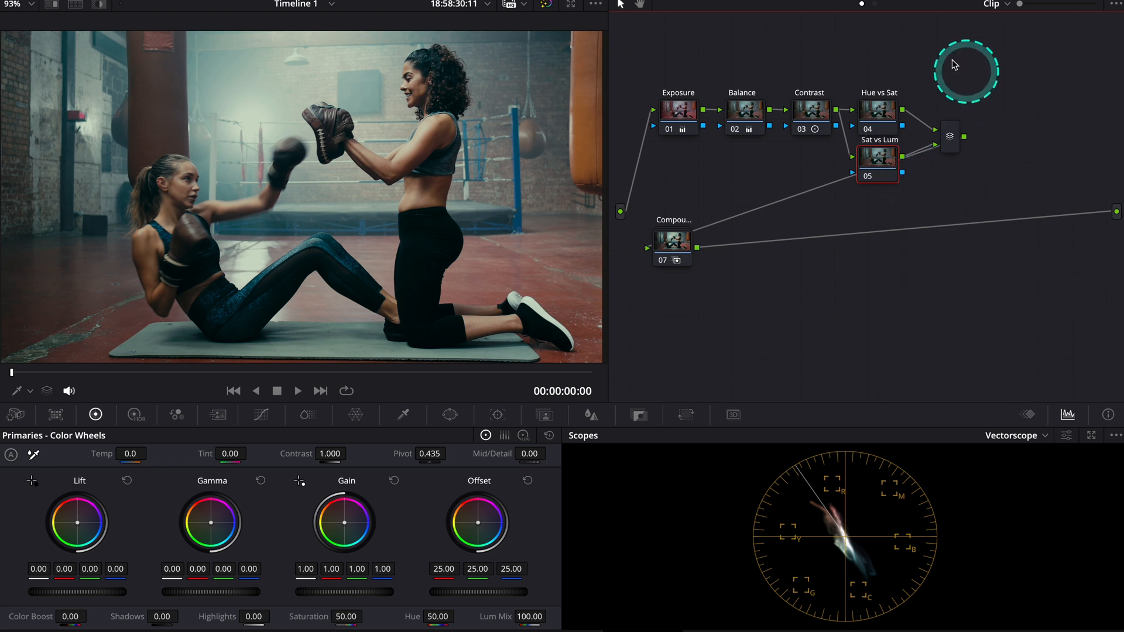
On the Hue vs Sat node, add control points for the six preset colors from red to magenta to the Hue Vs Sat curve
click(876, 114)
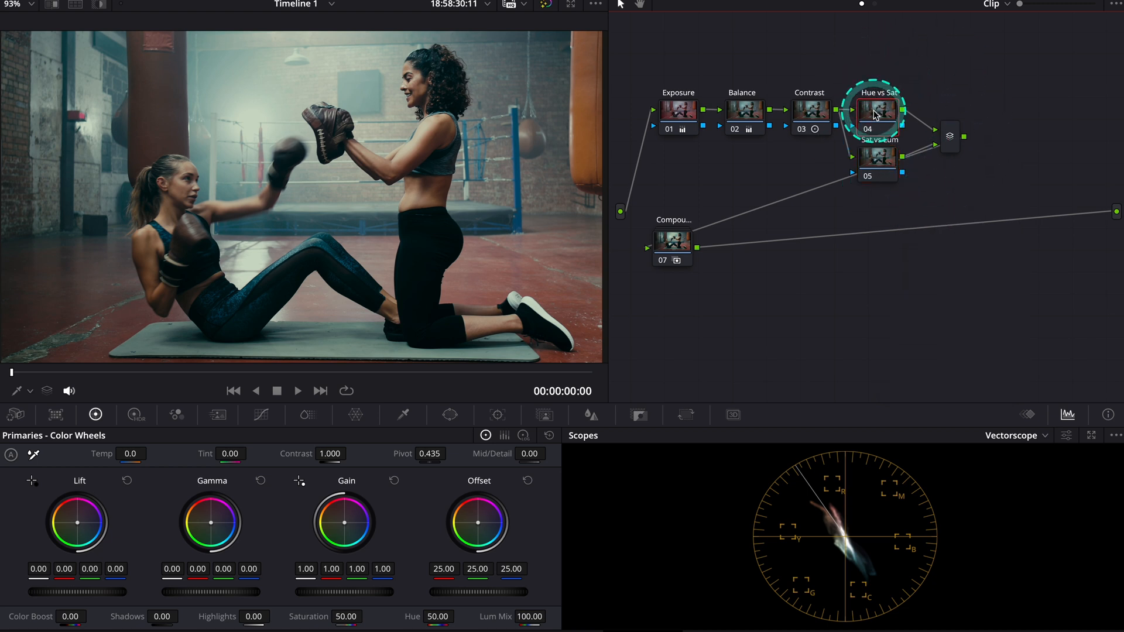
click(272, 419)
click(398, 437)
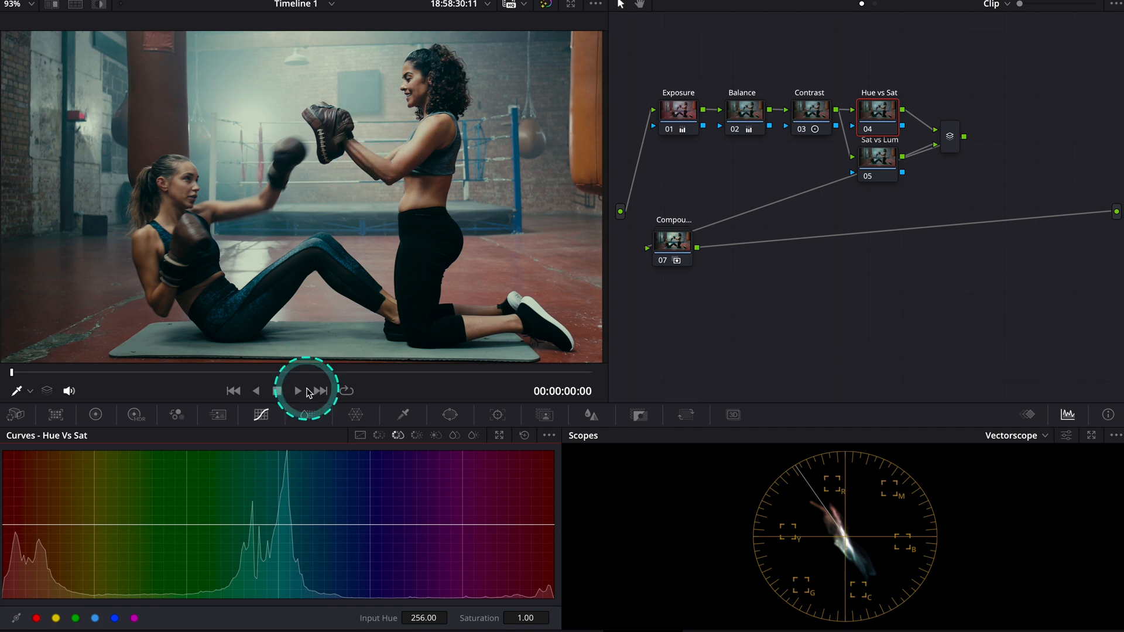
click(37, 618)
click(76, 618)
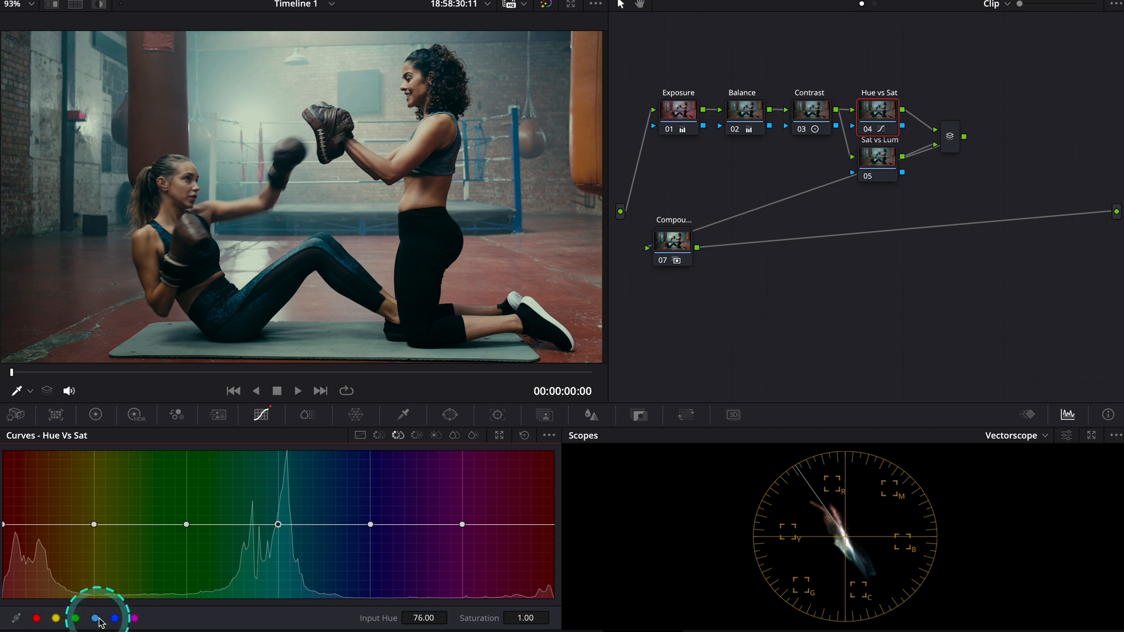
click(134, 618)
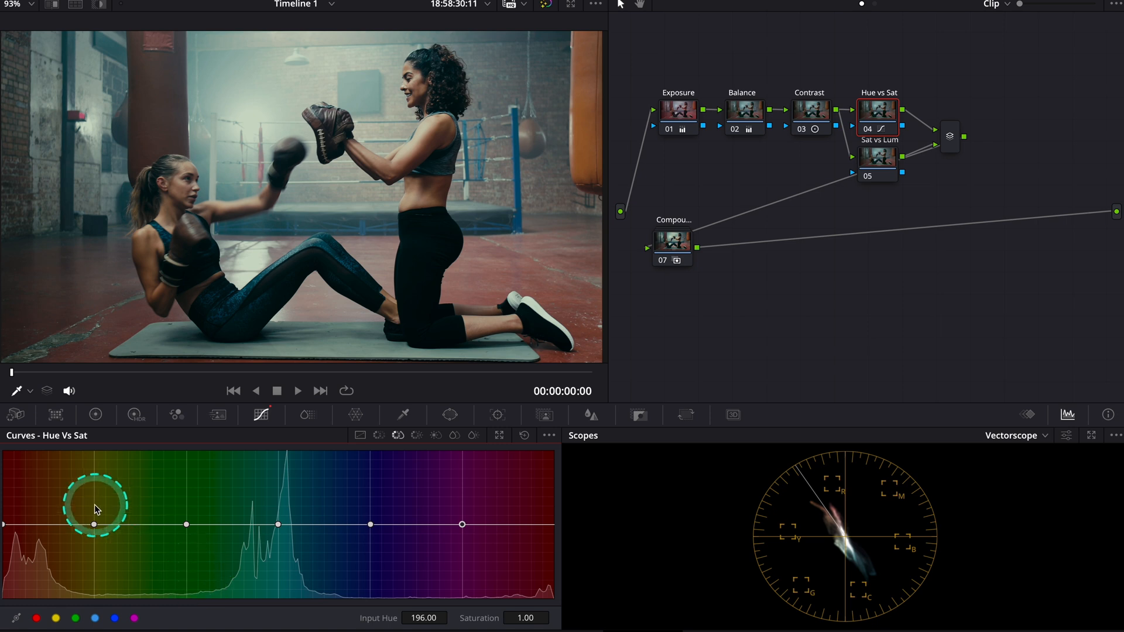
Raise the yellow point slightly and the cyan point to about 1.74 saturation at hue 70.51, and compare with the node disabled
drag(94, 524, 88, 500)
drag(278, 523, 265, 464)
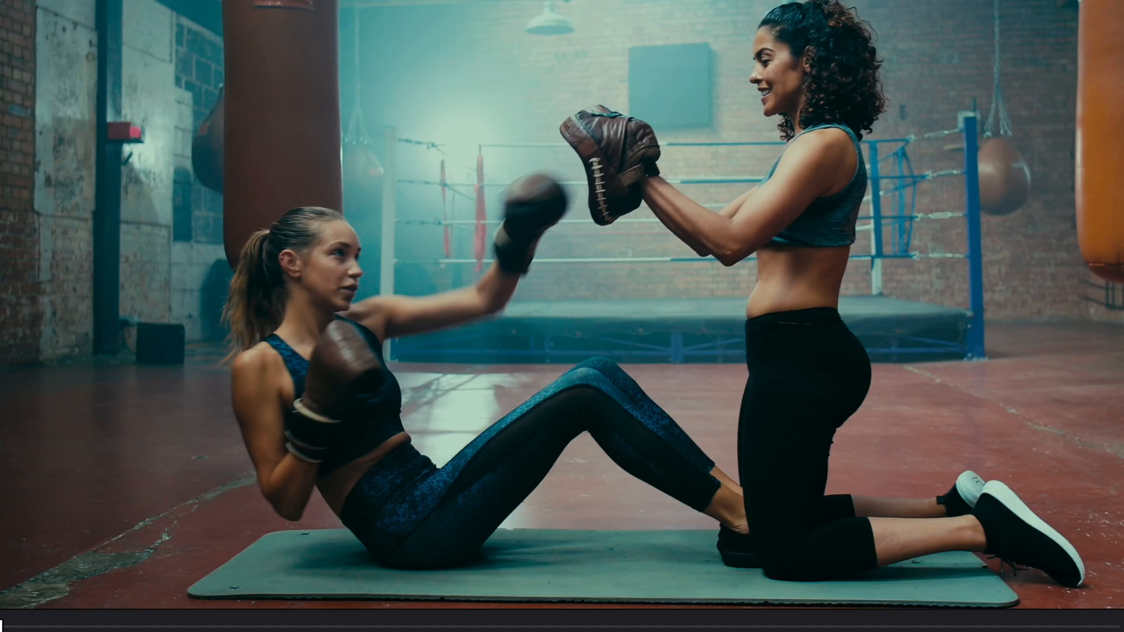
key(ctrl+d)
key(ctrl+d)
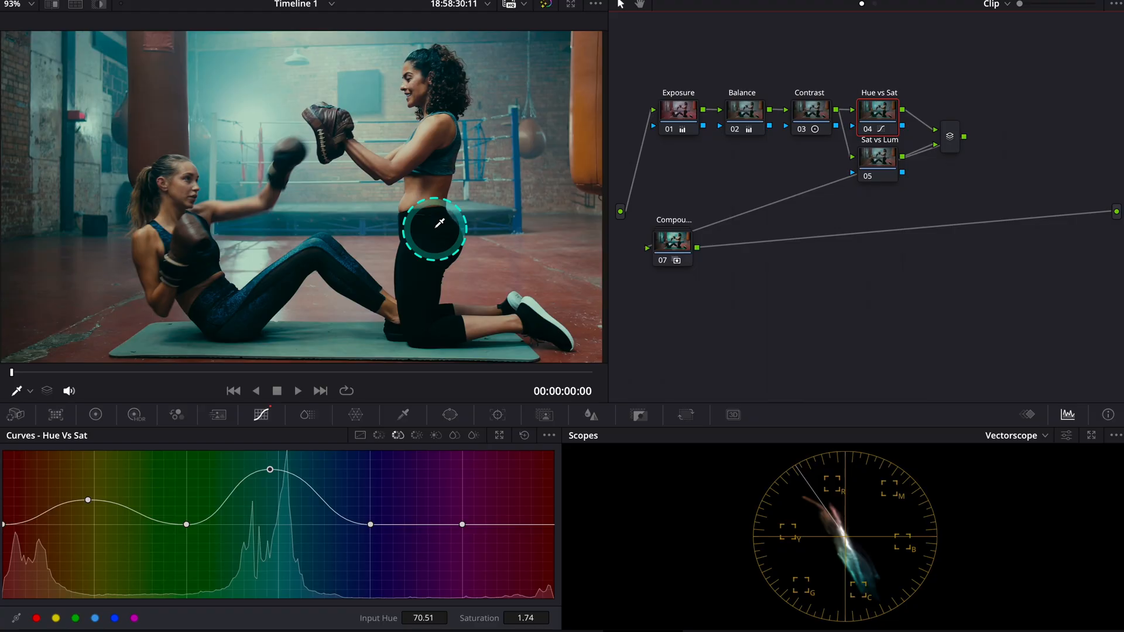
On the Sat vs Lum node, lower the middle of the Sat Vs Lum curve slightly to darken the saturated colors
click(878, 173)
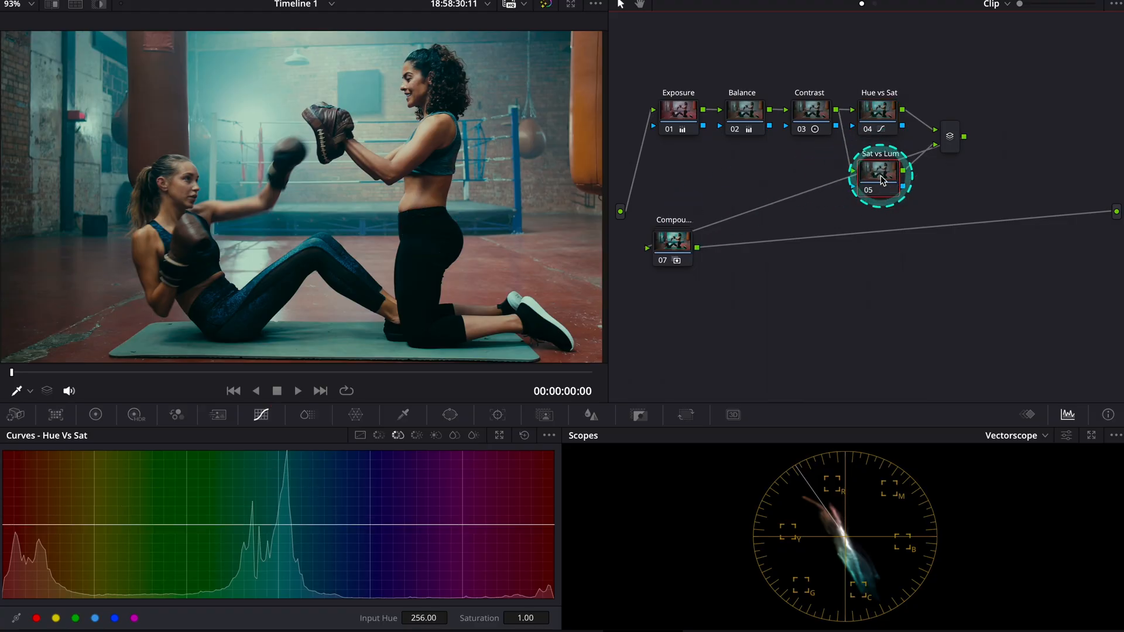
click(474, 437)
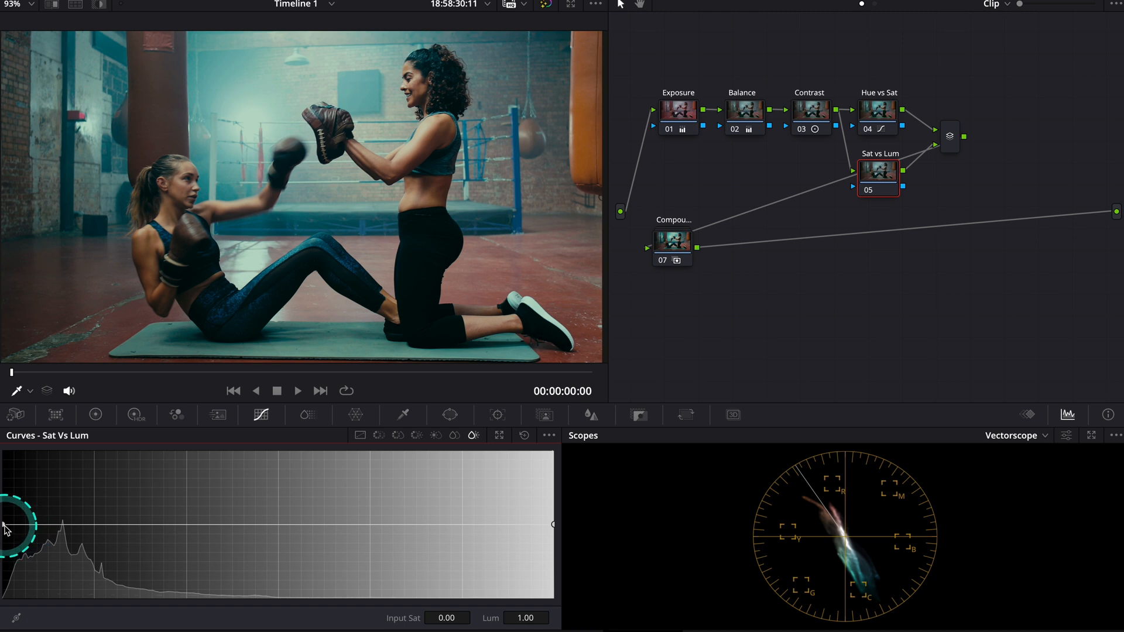
mouse_move(6, 530)
mouse_down()
mouse_move(8, 464)
mouse_move(8, 556)
mouse_move(8, 481)
mouse_move(7, 527)
mouse_up()
mouse_move(278, 531)
mouse_down()
mouse_move(273, 567)
mouse_move(269, 466)
mouse_move(271, 539)
mouse_up()
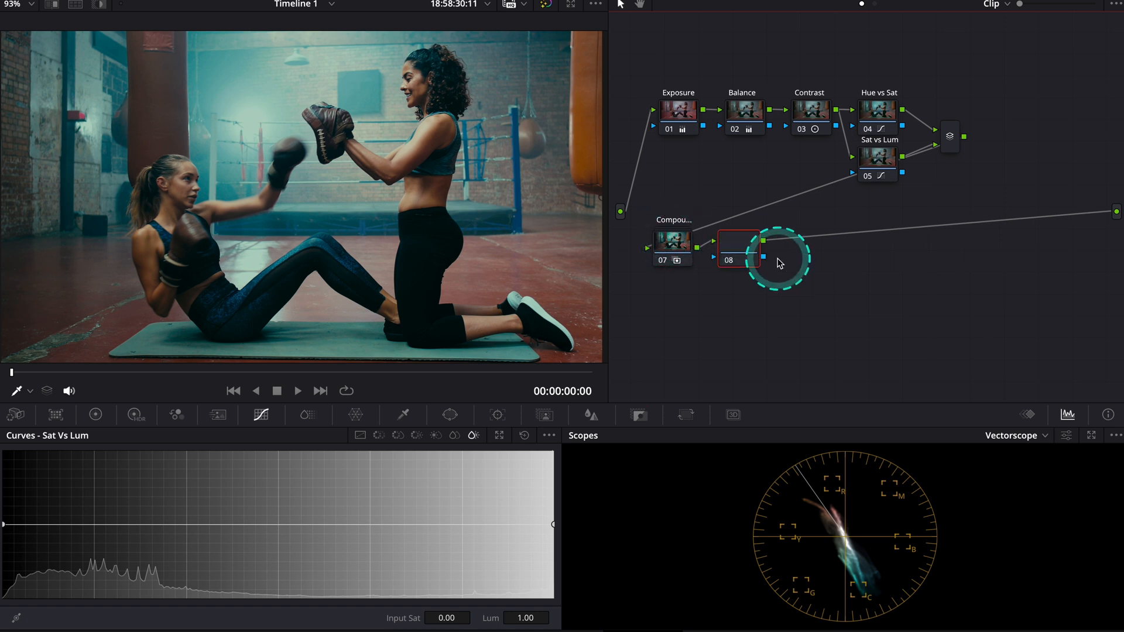
Label node 08 as the LUT adjustment and warm its offset to about 30.57 red, 23.27 green and 21.12 blue
right_click(746, 245)
click(788, 278)
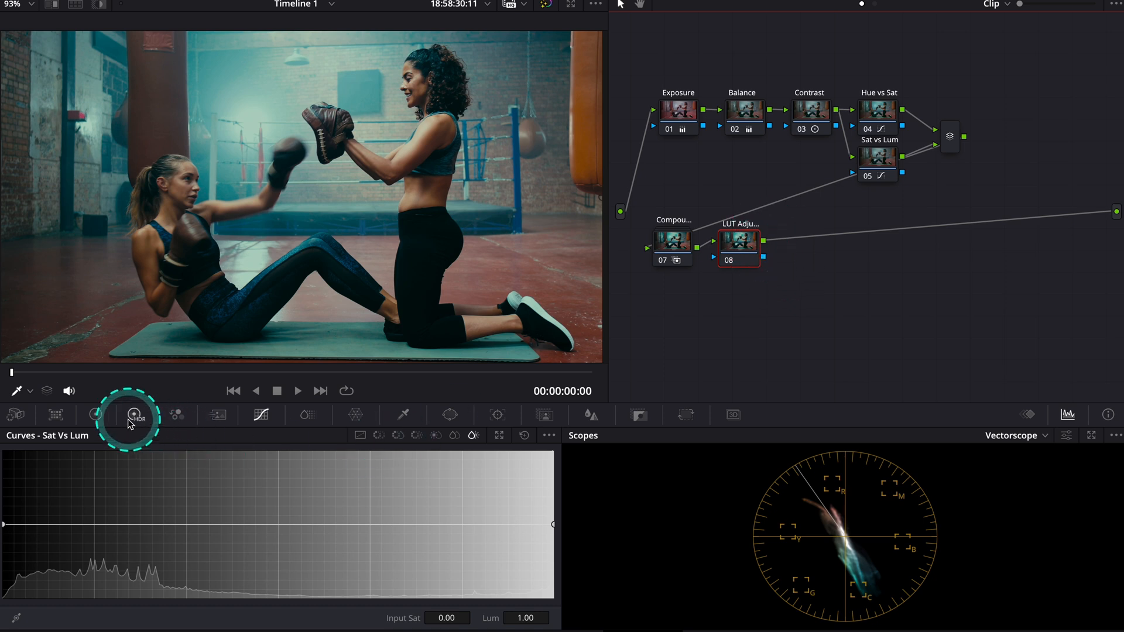
click(97, 416)
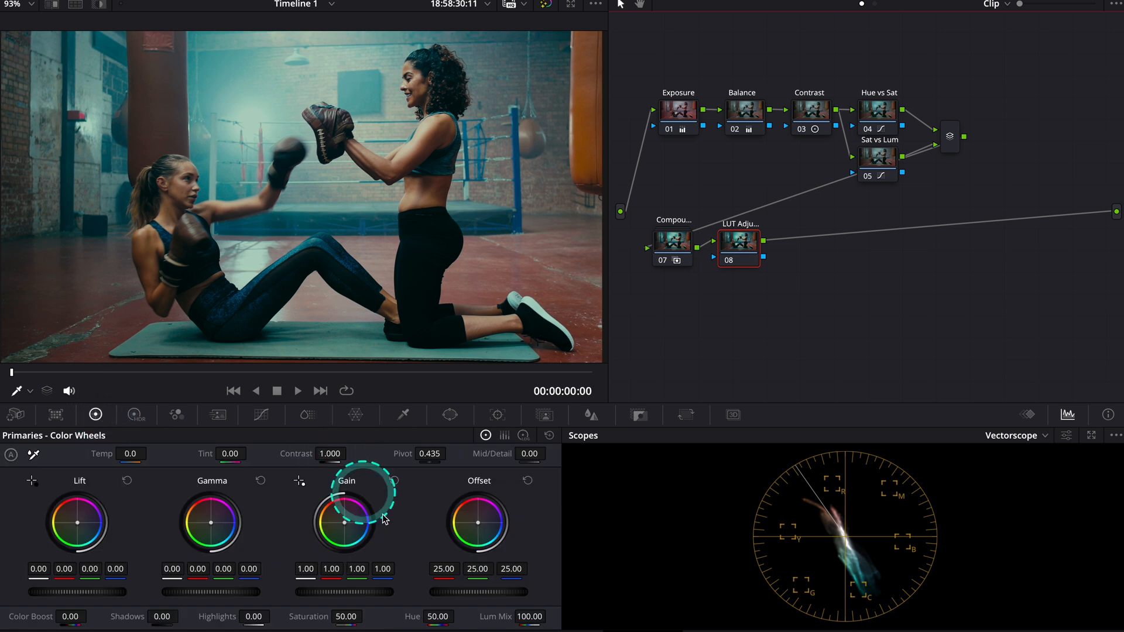
drag(478, 523, 487, 514)
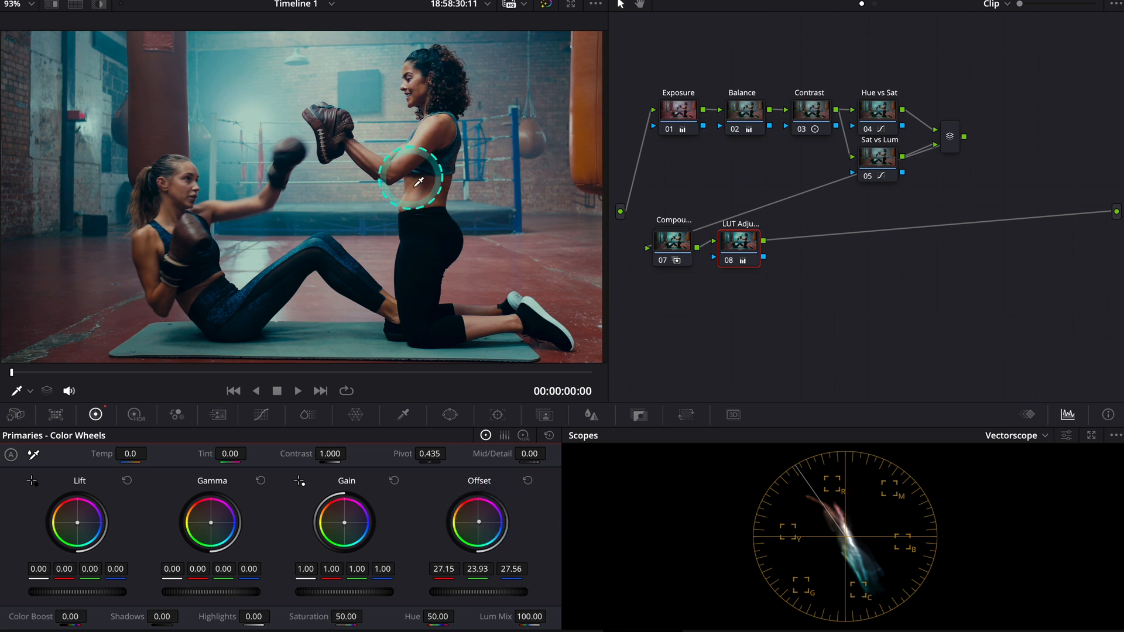
click(732, 261)
click(732, 261)
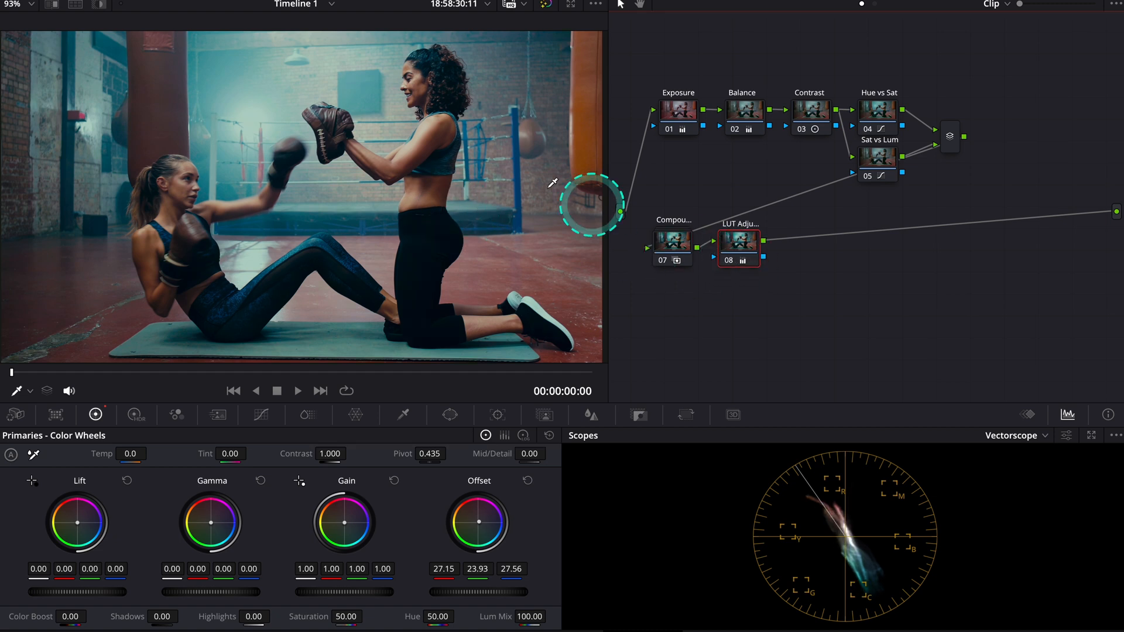
mouse_move(478, 522)
mouse_down()
mouse_move(469, 537)
mouse_move(454, 506)
mouse_up()
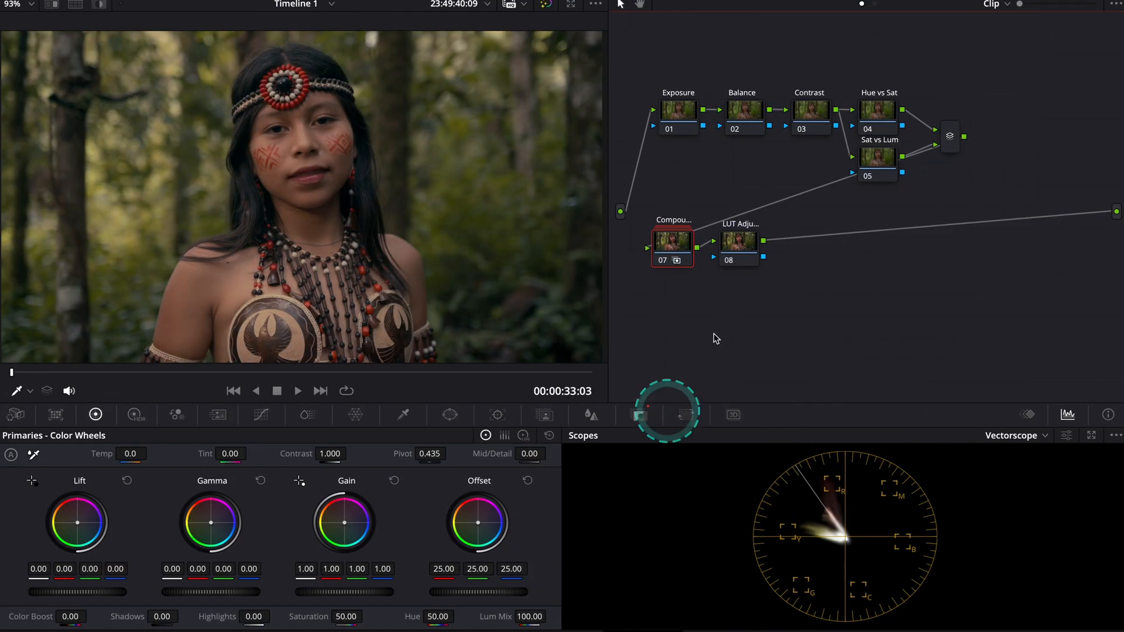
click(746, 296)
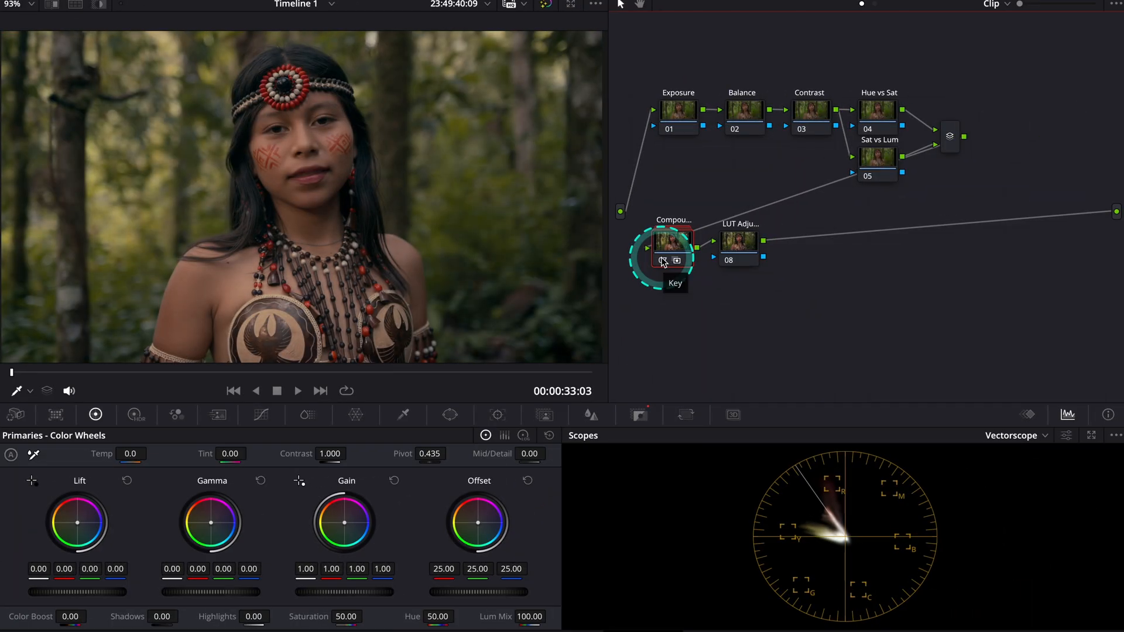
Disable and re-enable the compound node on clip 02 to compare the portrait with and without the film look
key(ctrl+d)
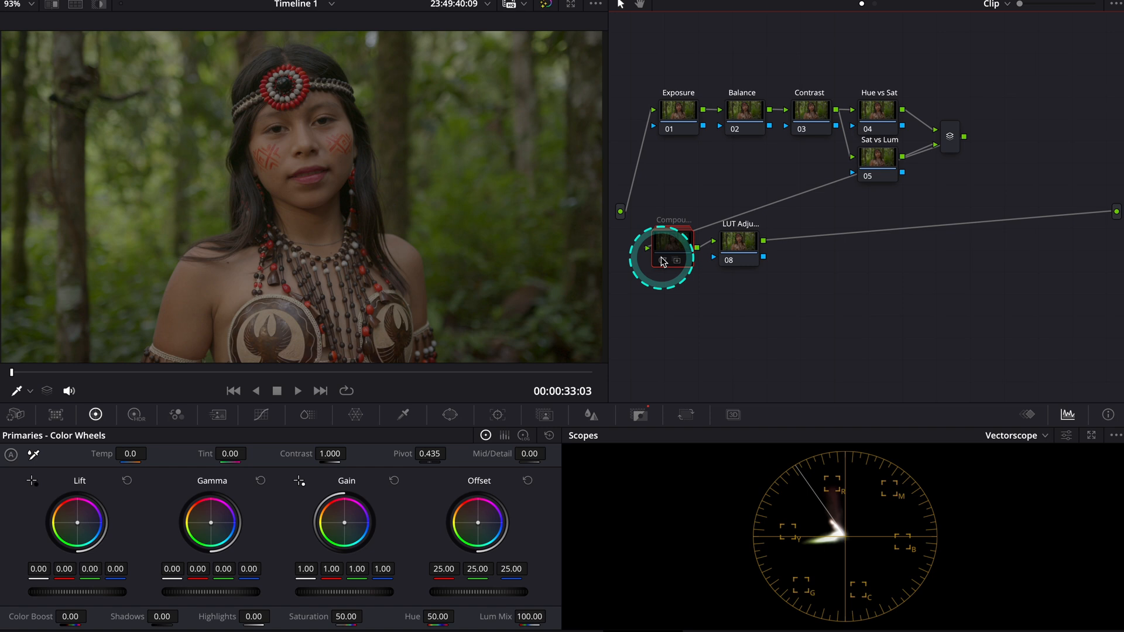
key(ctrl+d)
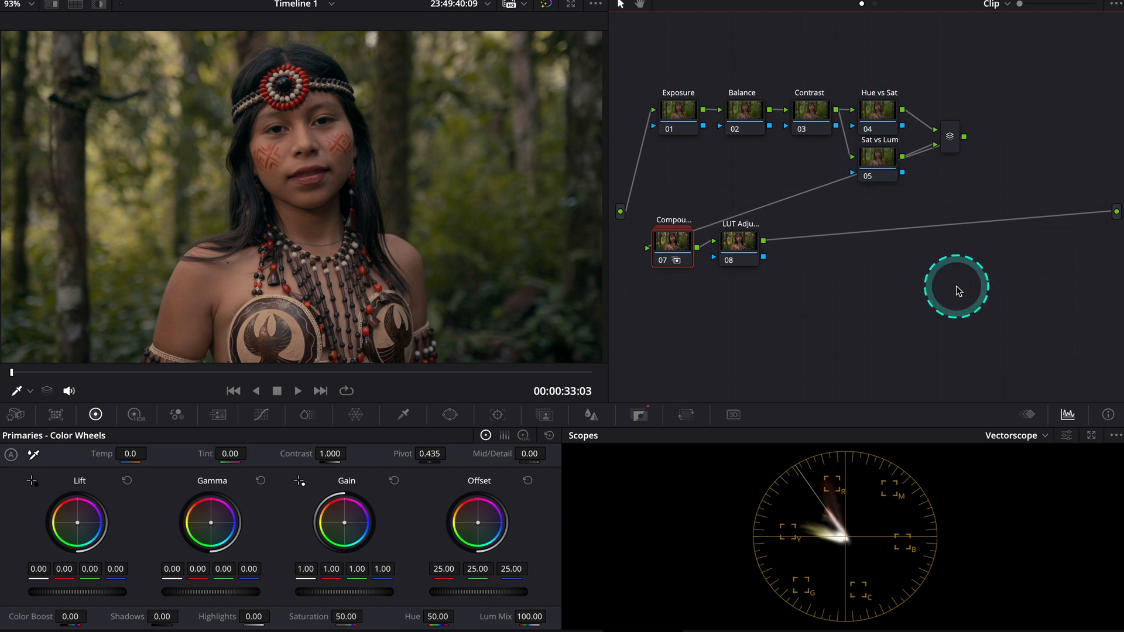
With the Parade scope shown, set the Exposure node's gain to 1.07, gamma to -0.03 and lift to 0.01
click(1018, 437)
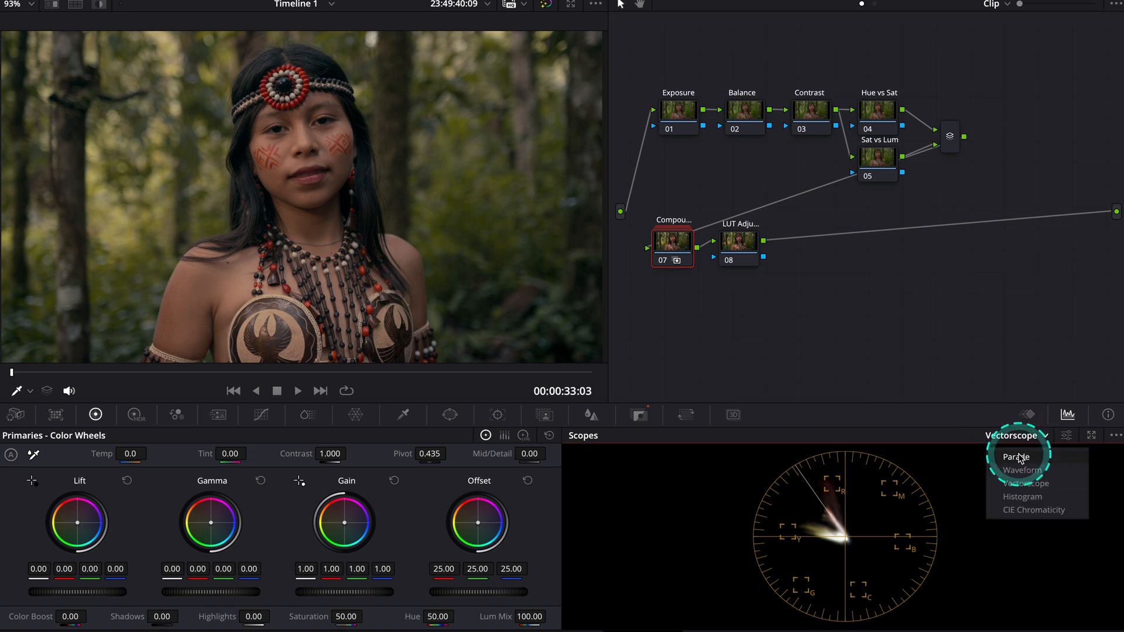
click(1020, 457)
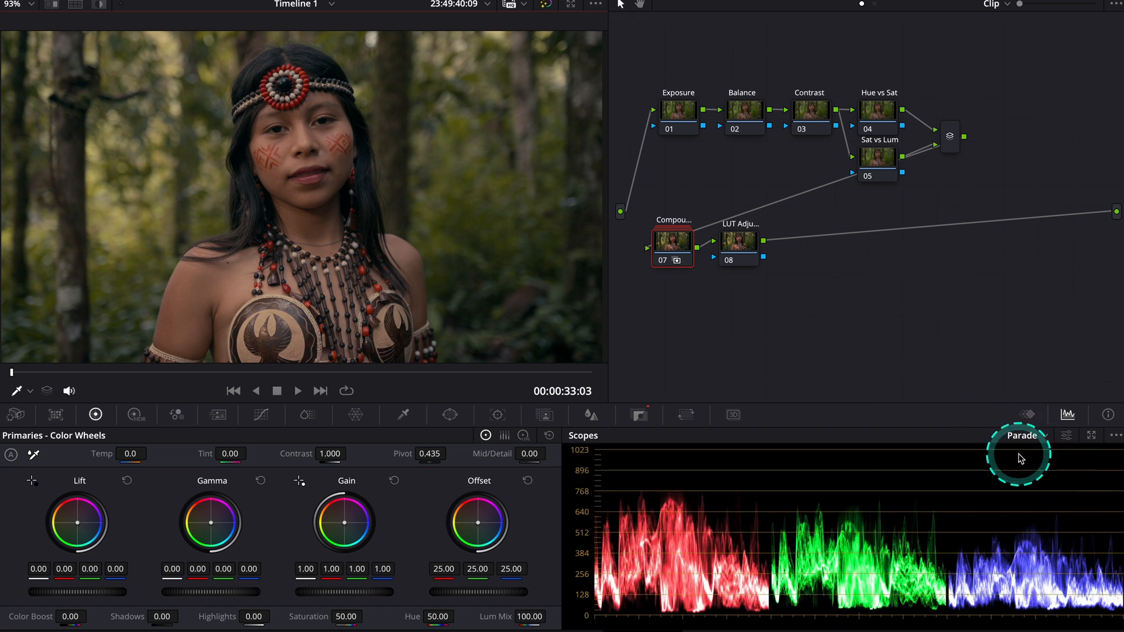
click(684, 110)
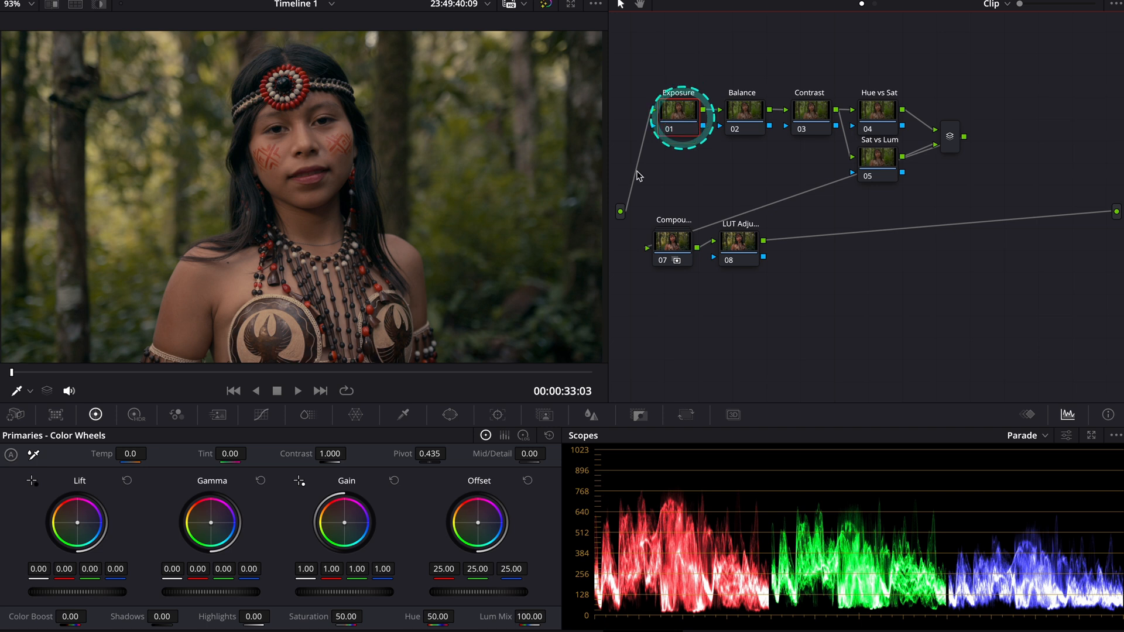
drag(336, 592, 371, 592)
mouse_move(222, 592)
mouse_down()
mouse_move(56, 590)
mouse_move(213, 585)
mouse_up()
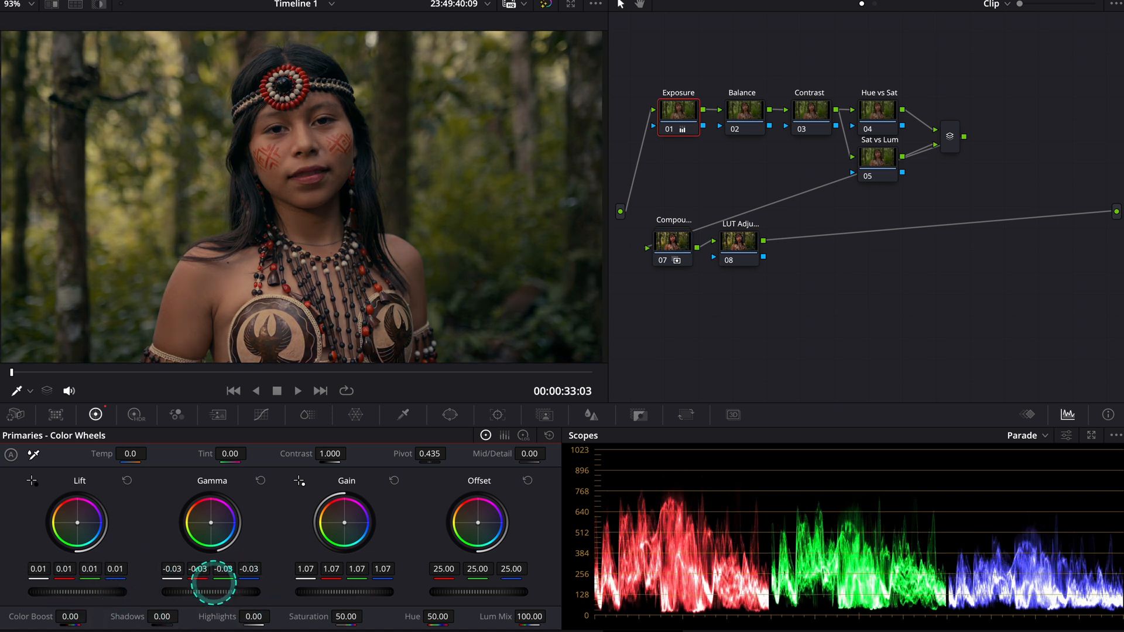
With the Vectorscope shown, shift the Balance node's offset to about 24.02 red, 24.96 green and 25.12 blue
click(747, 111)
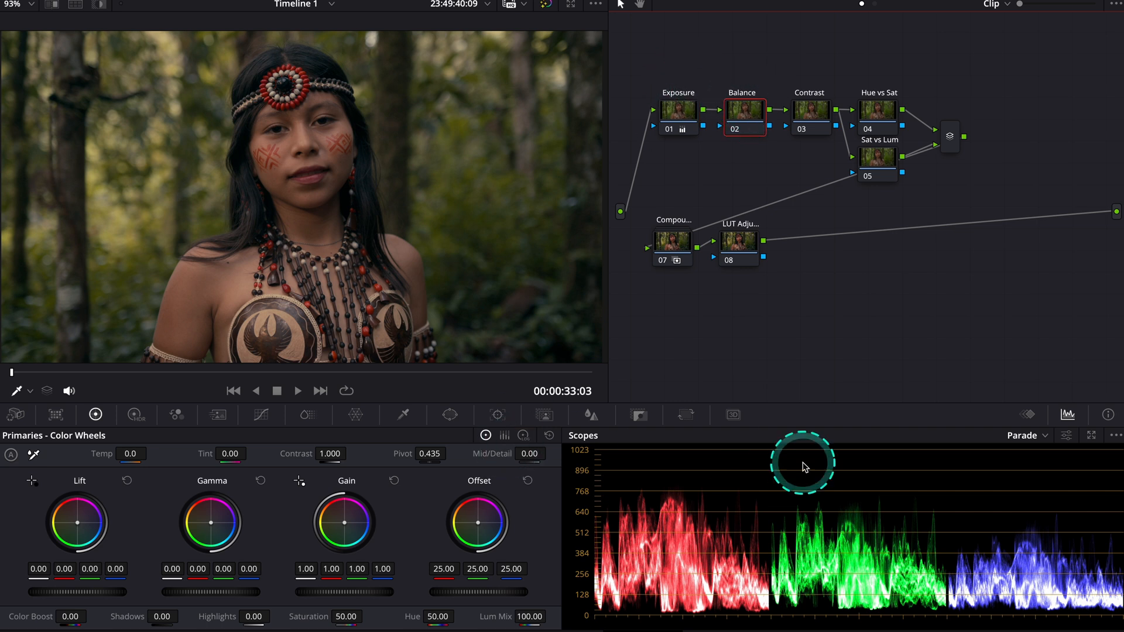
click(1029, 436)
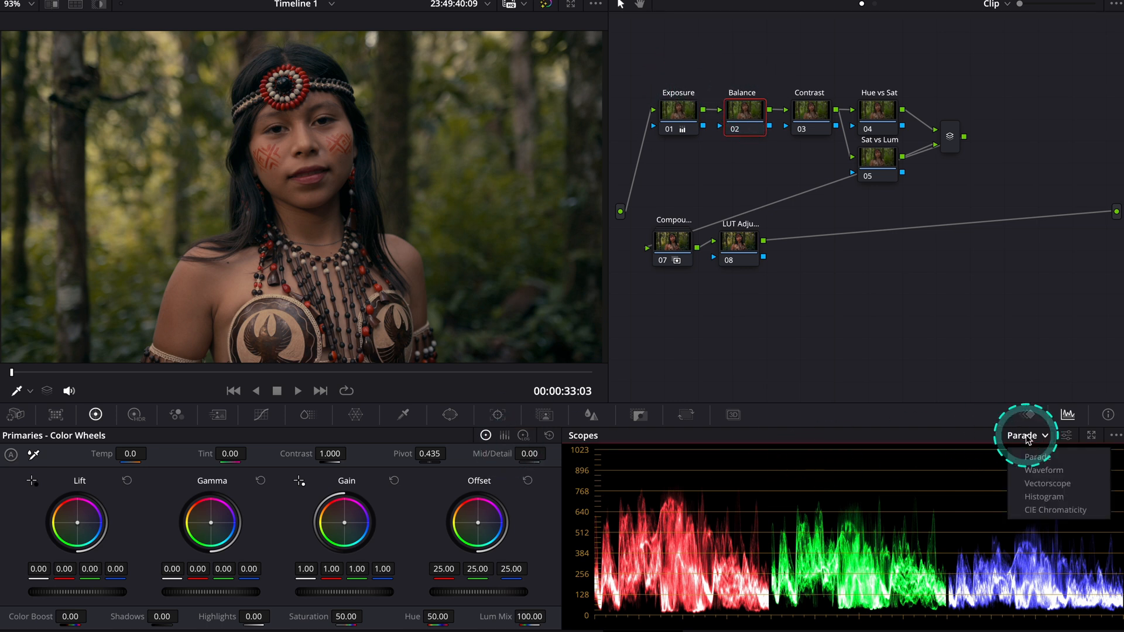
click(1041, 484)
drag(484, 526, 477, 524)
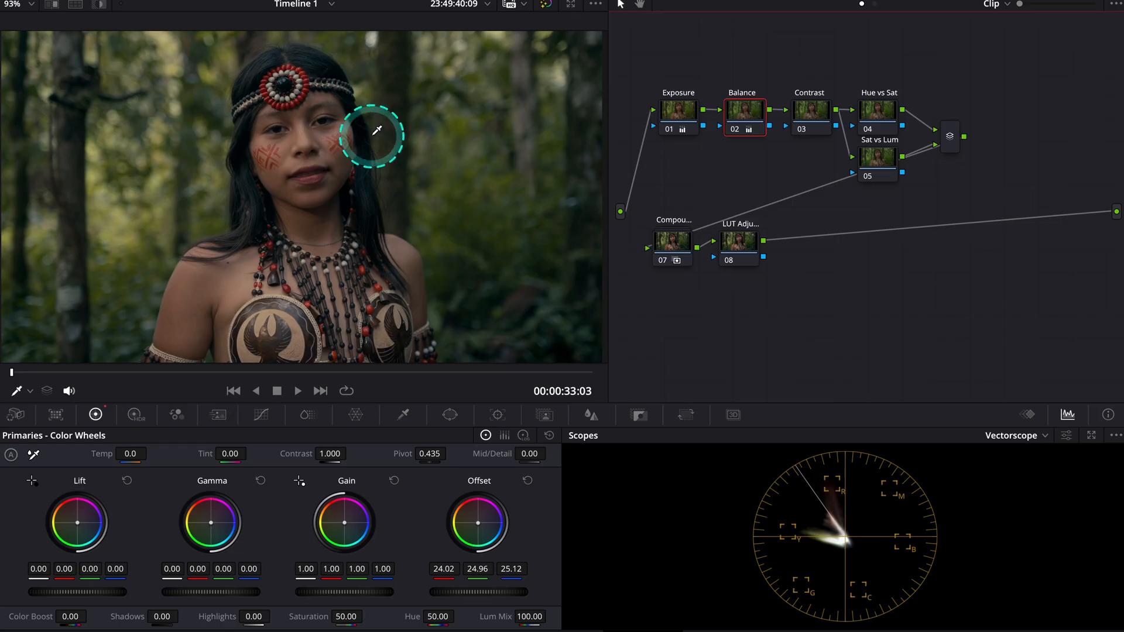
Set the Contrast node's contrast to 1.010 and its pivot to 0.000
click(811, 106)
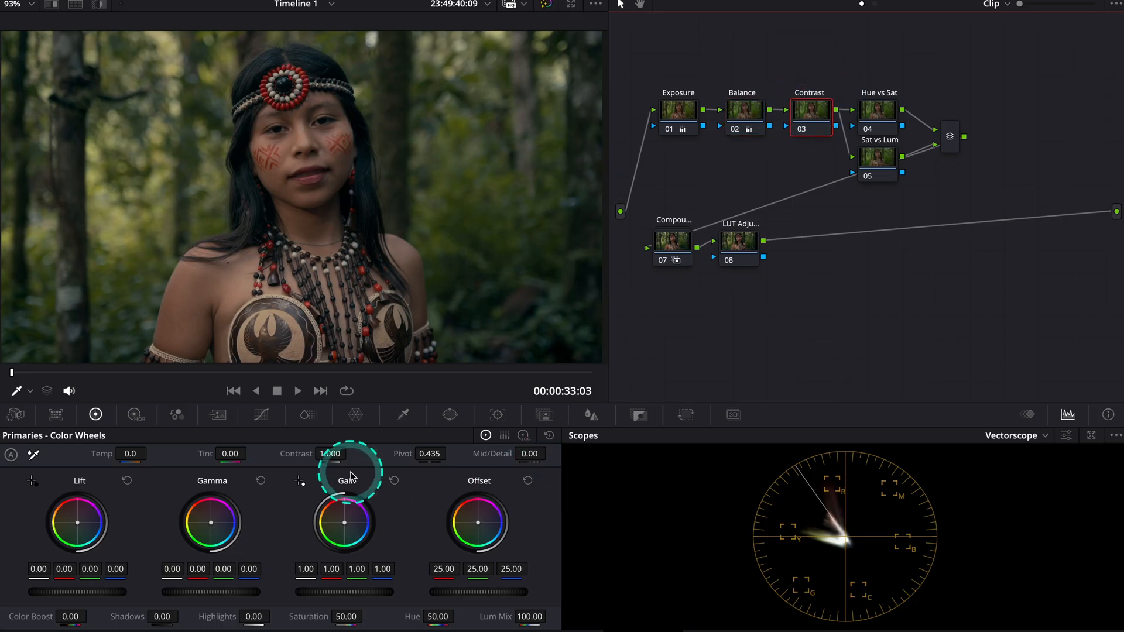
mouse_move(341, 455)
mouse_down()
mouse_move(295, 454)
mouse_move(336, 453)
mouse_up()
drag(436, 451, 208, 432)
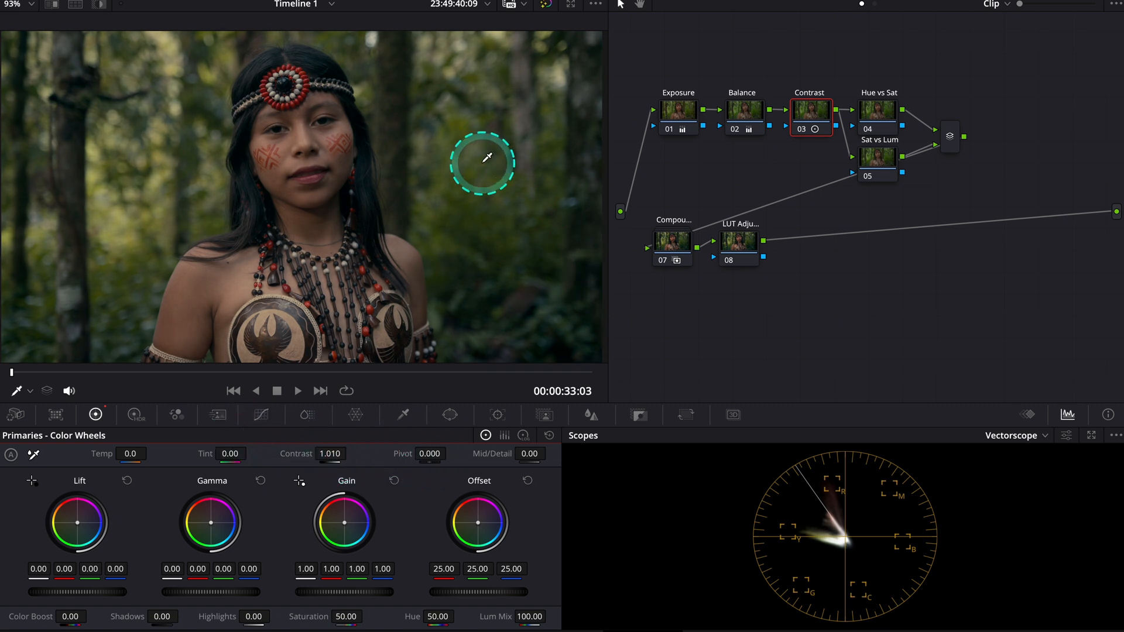
On the Hue vs Sat node, raise the green and yellow points of the Hue Vs Sat curve and the cyan point to about 1.17 saturation
click(873, 110)
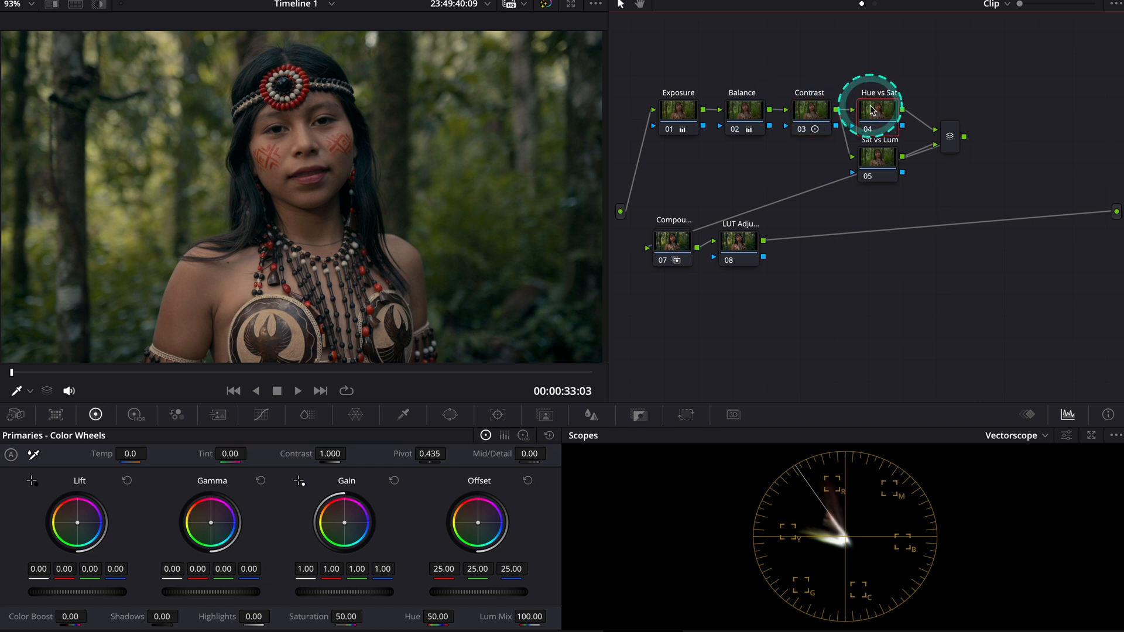
click(266, 418)
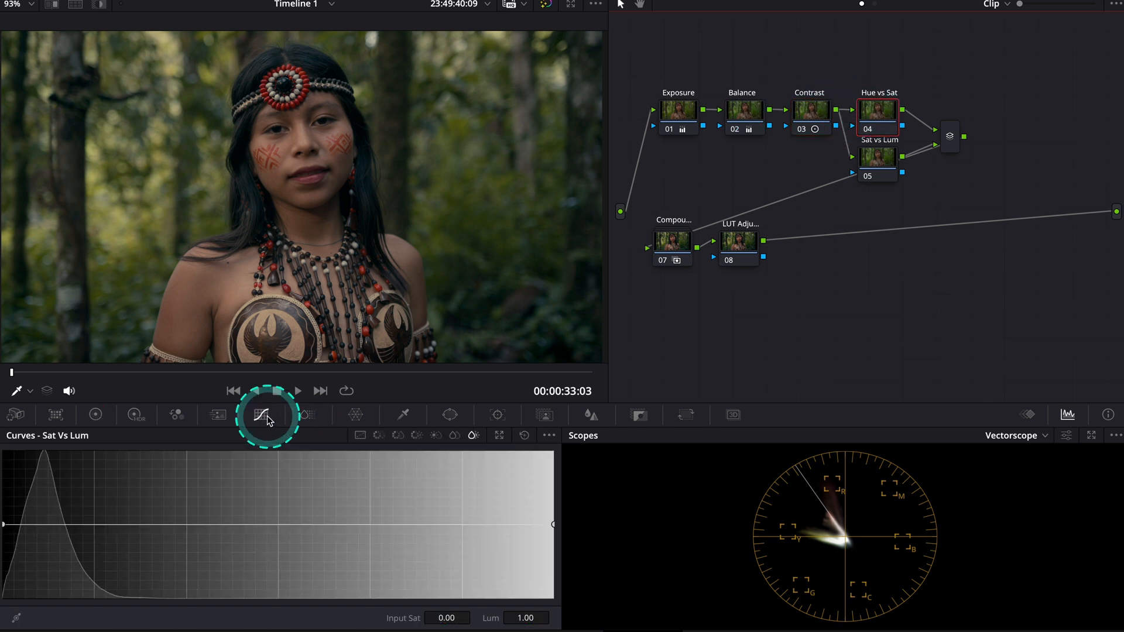
click(397, 436)
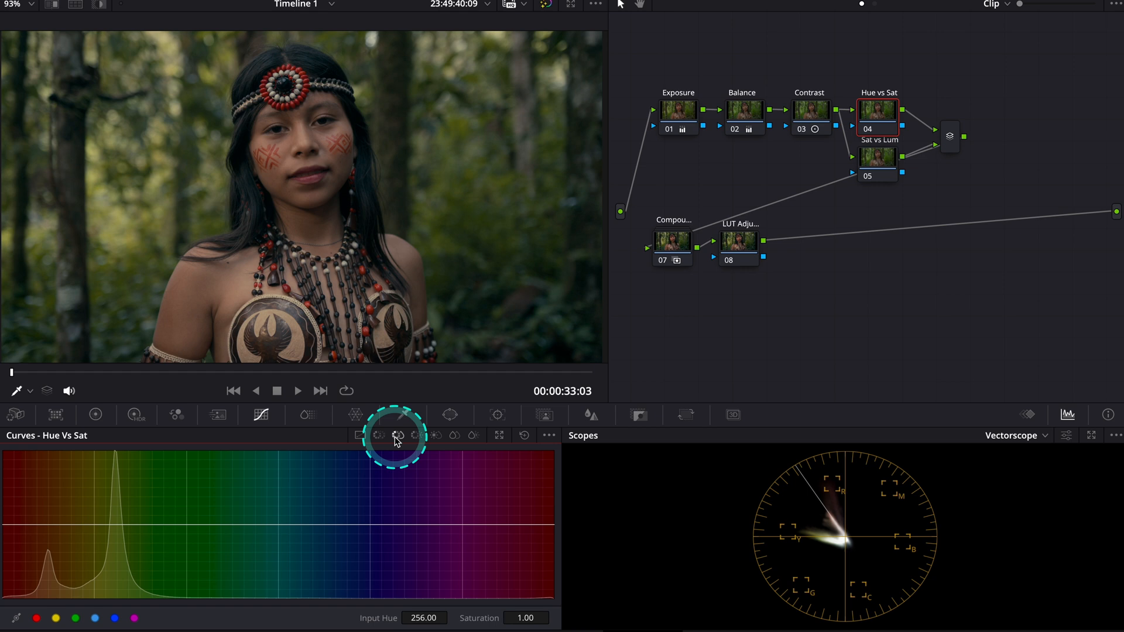
click(76, 619)
drag(181, 524, 179, 484)
mouse_move(278, 525)
mouse_down()
mouse_move(272, 497)
mouse_move(276, 513)
mouse_up()
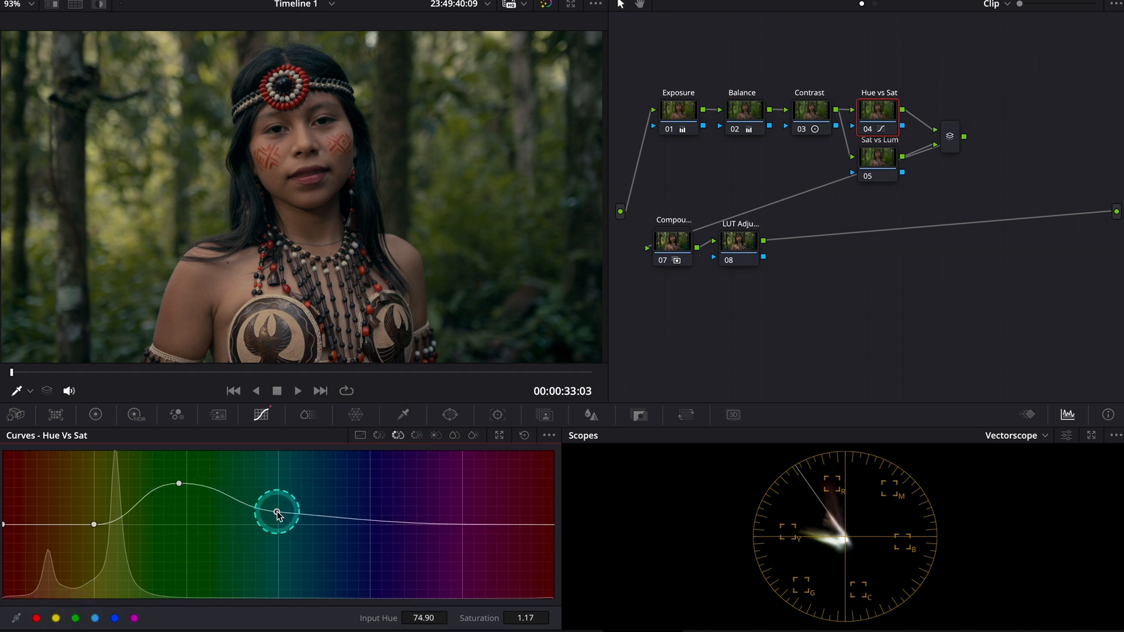
drag(95, 528, 74, 503)
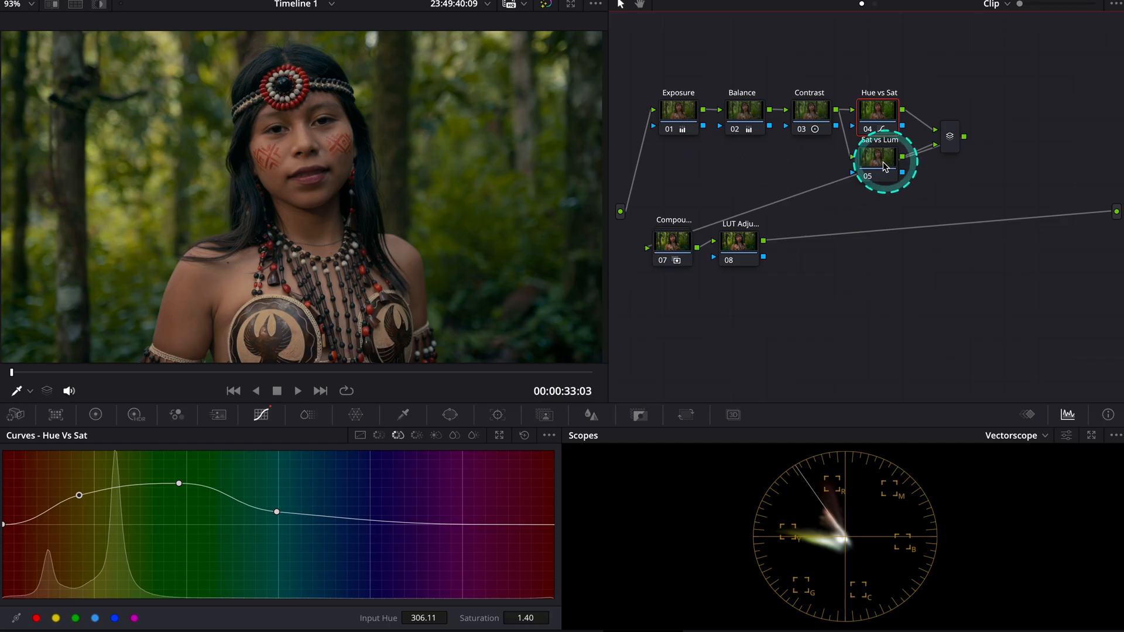
On the Sat vs Lum node, raise the middle of the Sat Vs Lum curve to about 1.24 luminance
click(884, 167)
click(474, 436)
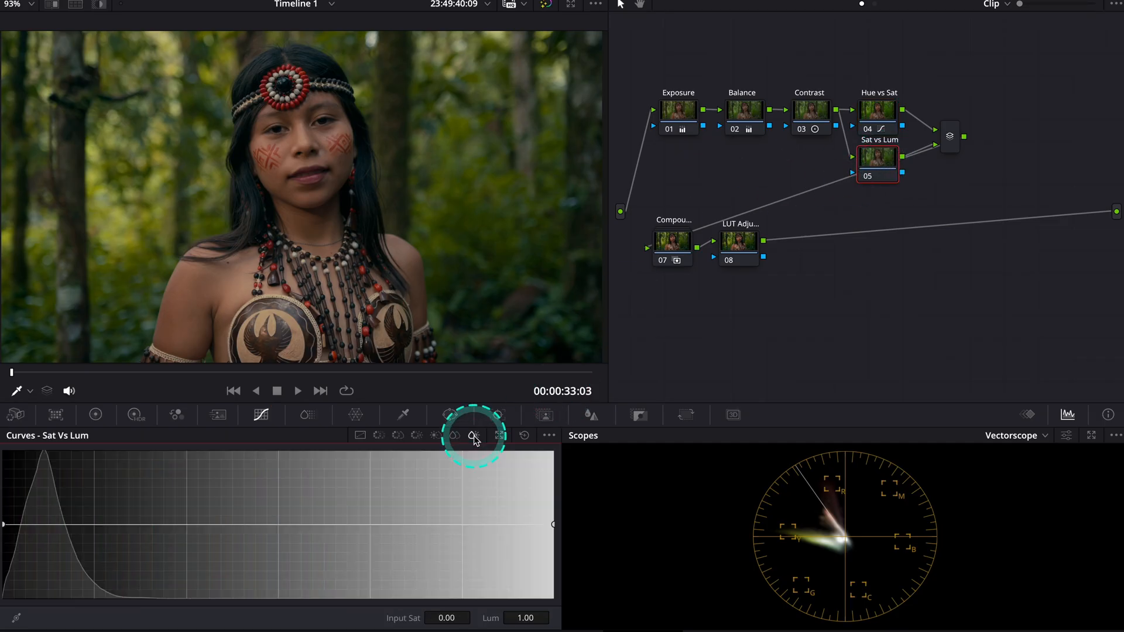
mouse_move(267, 530)
mouse_down()
mouse_move(264, 455)
mouse_move(268, 510)
mouse_up()
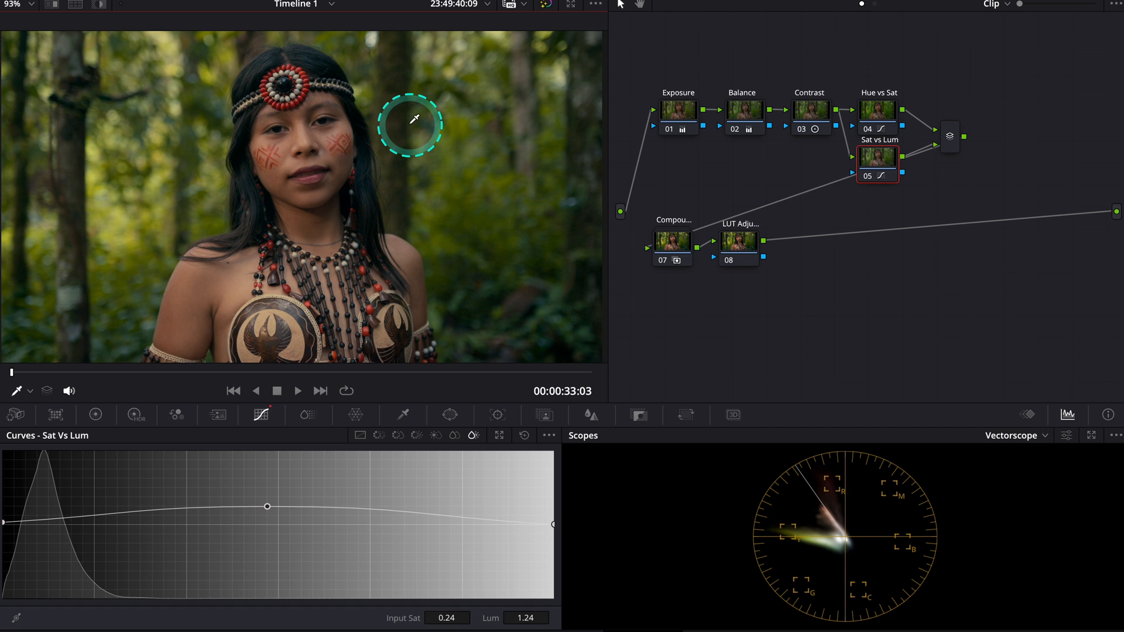
Add two nodes in parallel after the mixer, joined by a second mixer, and space them apart vertically
click(951, 139)
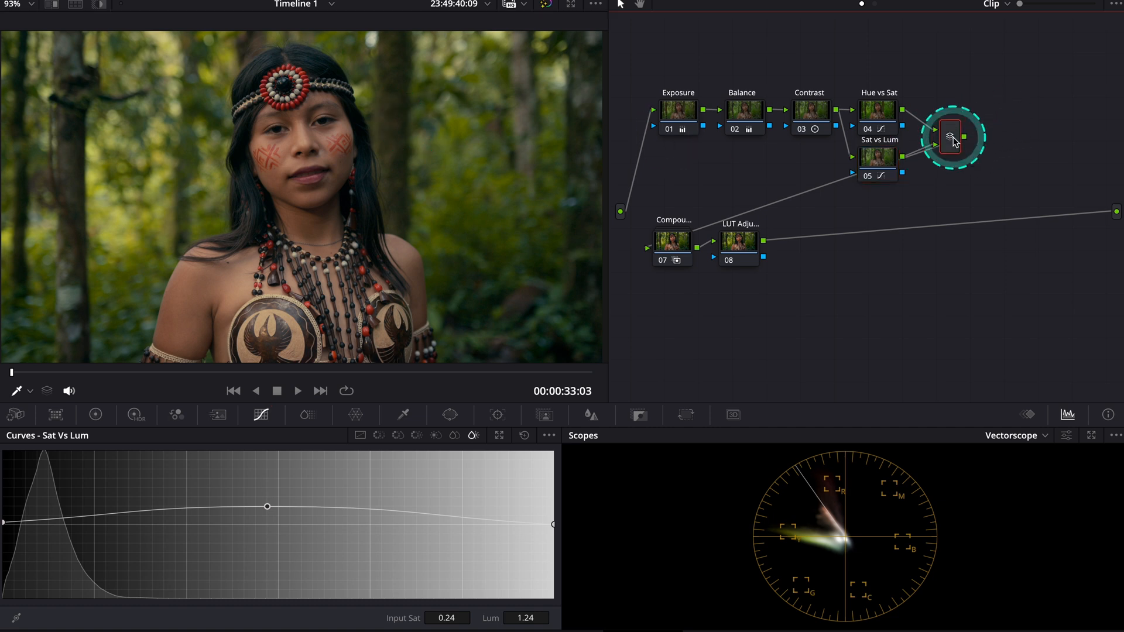
key(alt+s)
key(alt+p)
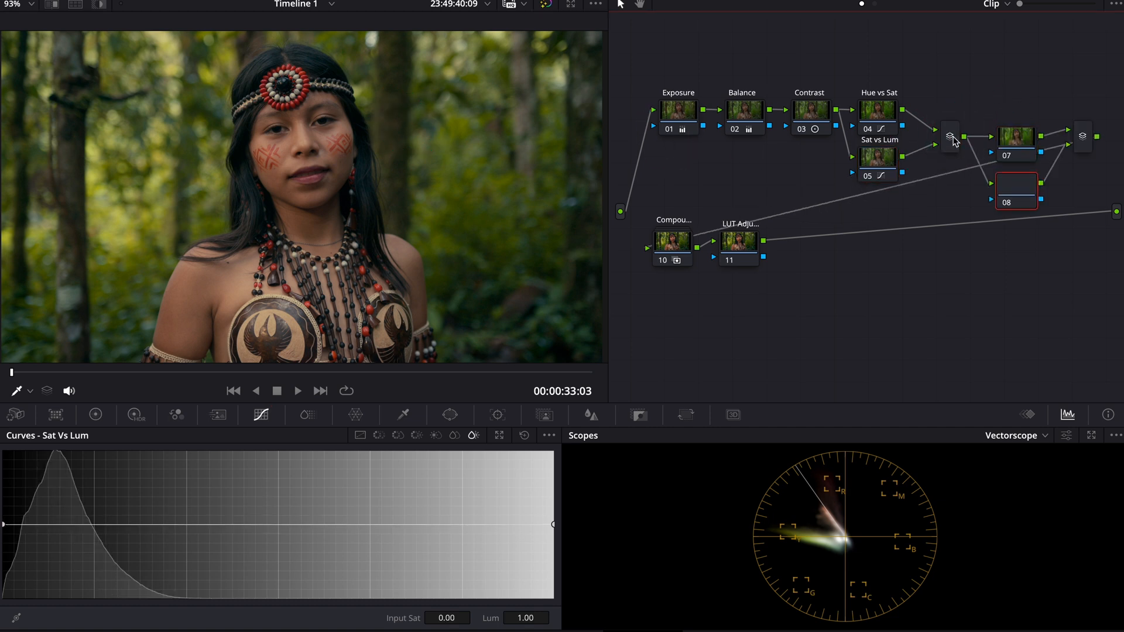
drag(1021, 135, 1023, 102)
mouse_move(1026, 198)
mouse_down()
mouse_move(1024, 211)
mouse_move(1026, 177)
mouse_up()
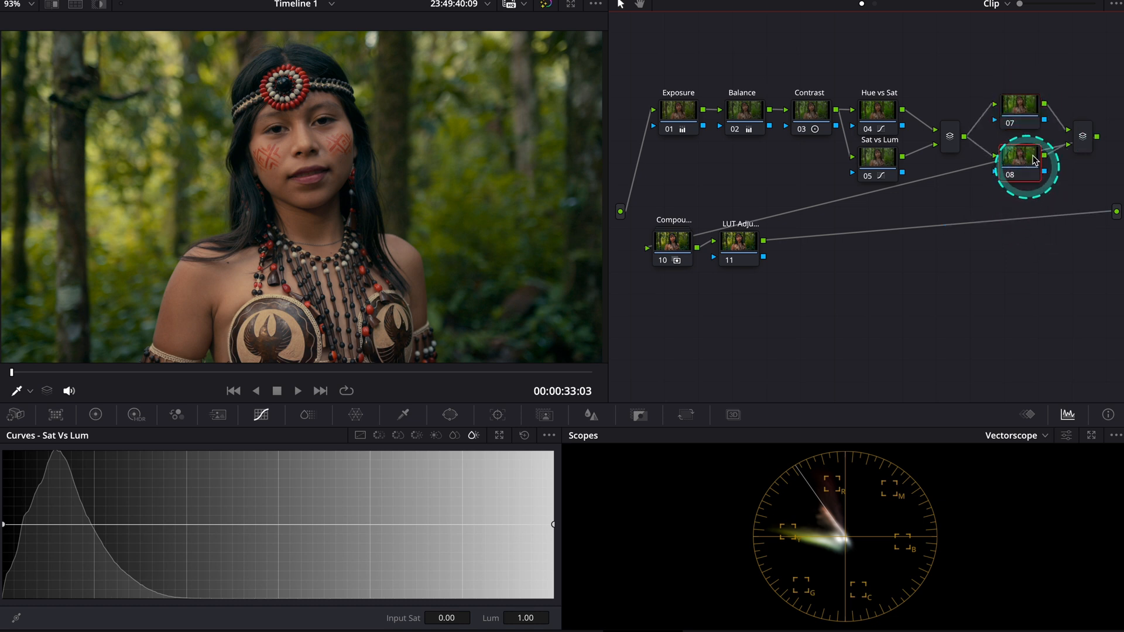
Label node 07 as Vignette and node 08 as Person
right_click(1011, 103)
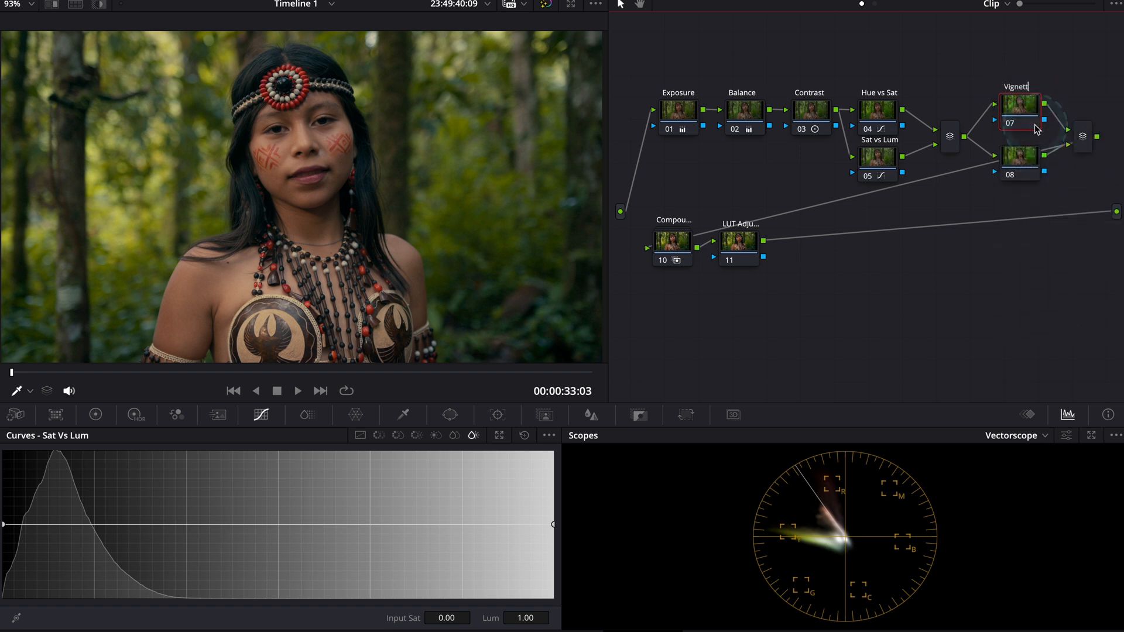
right_click(1021, 157)
click(1047, 180)
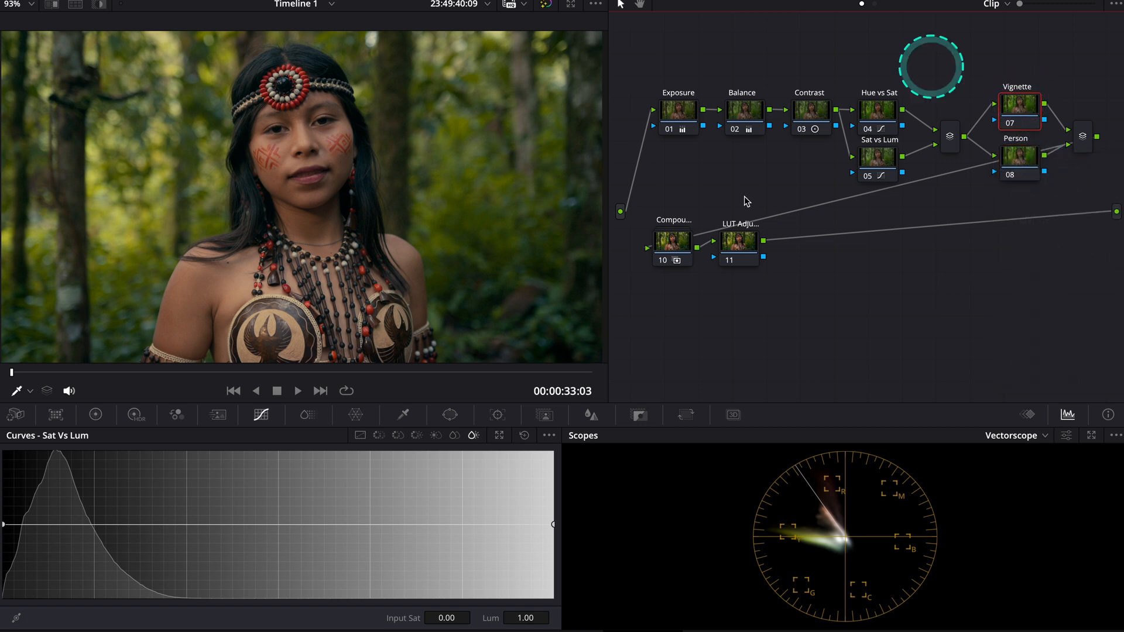
Add an inverted circular window to the Vignette node with size about 59.07, aspect 71.24 and softness 7.54, checking its coverage with the highlight
click(452, 420)
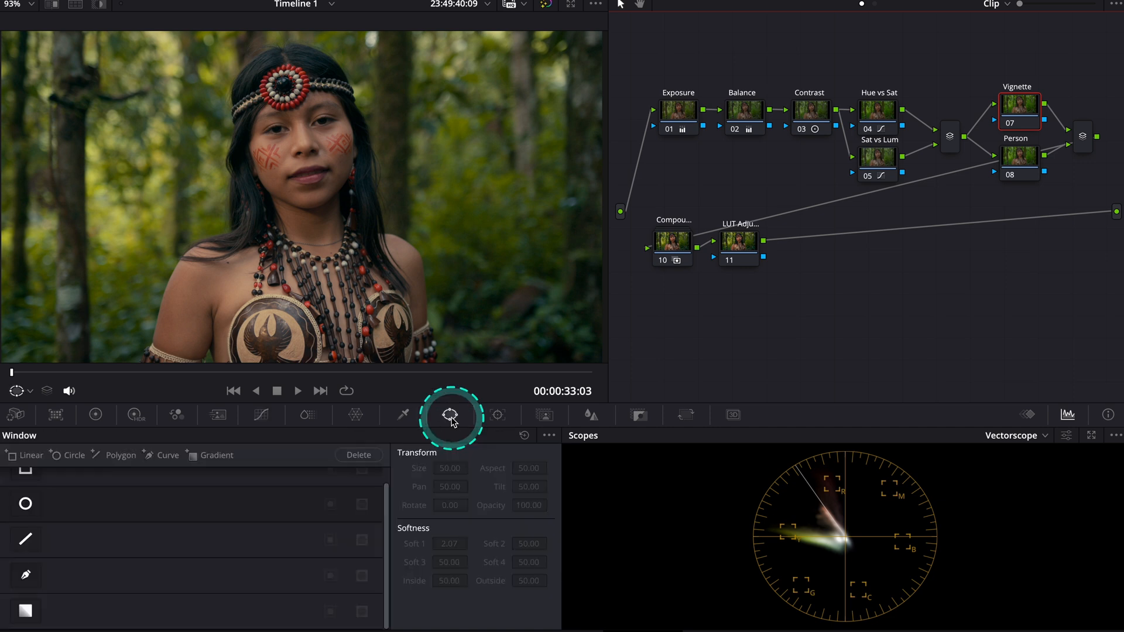
click(25, 503)
drag(391, 197, 572, 197)
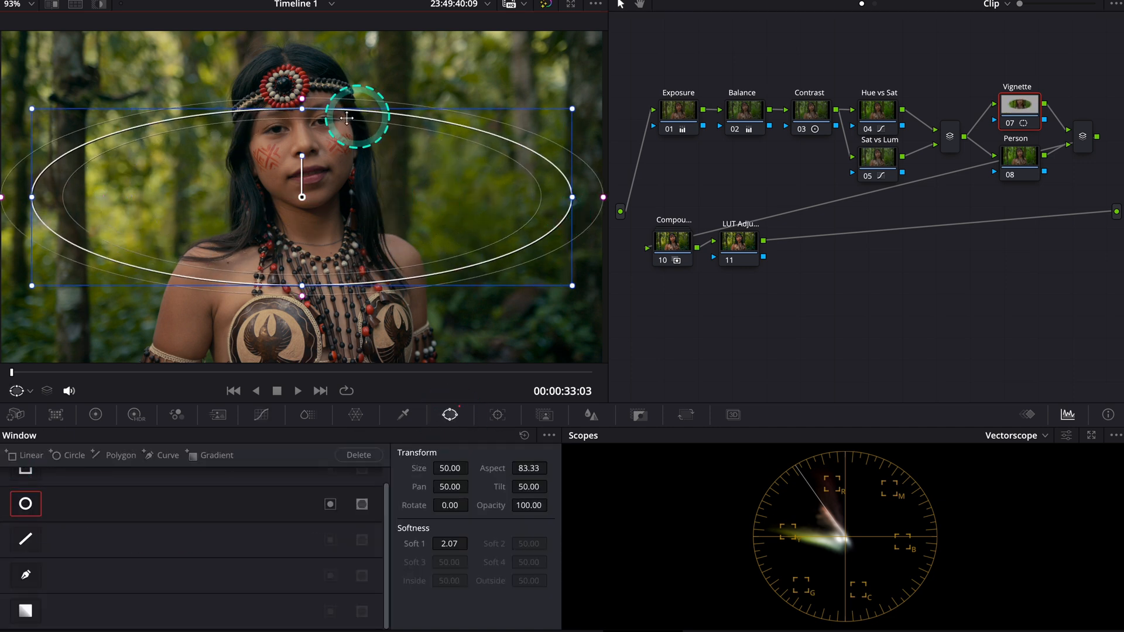
drag(302, 287, 302, 349)
click(99, 4)
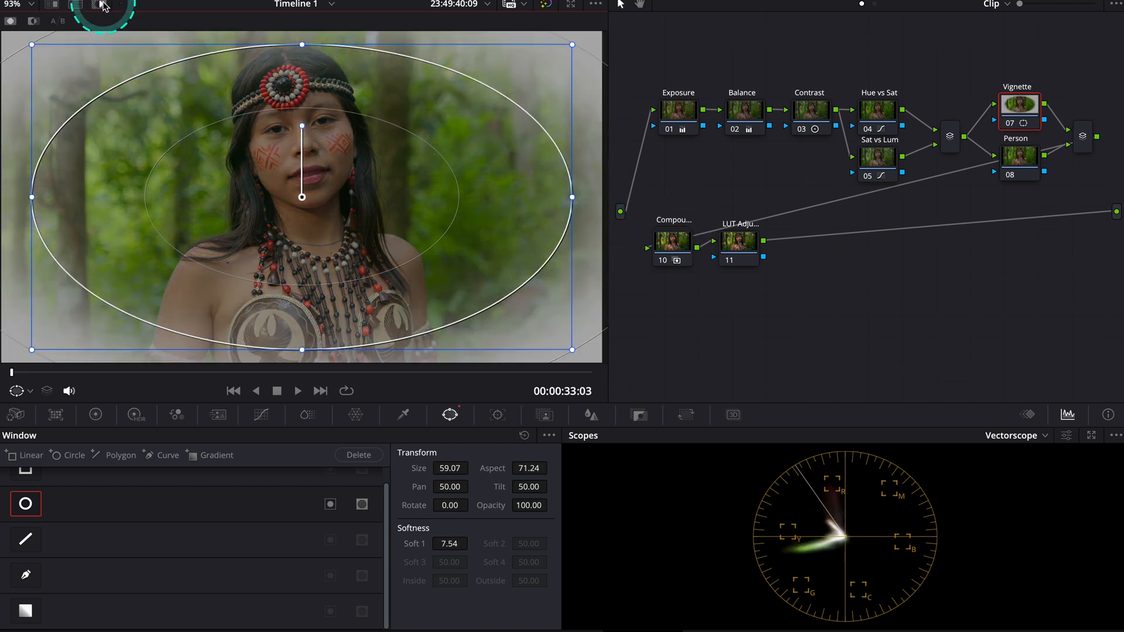
click(330, 504)
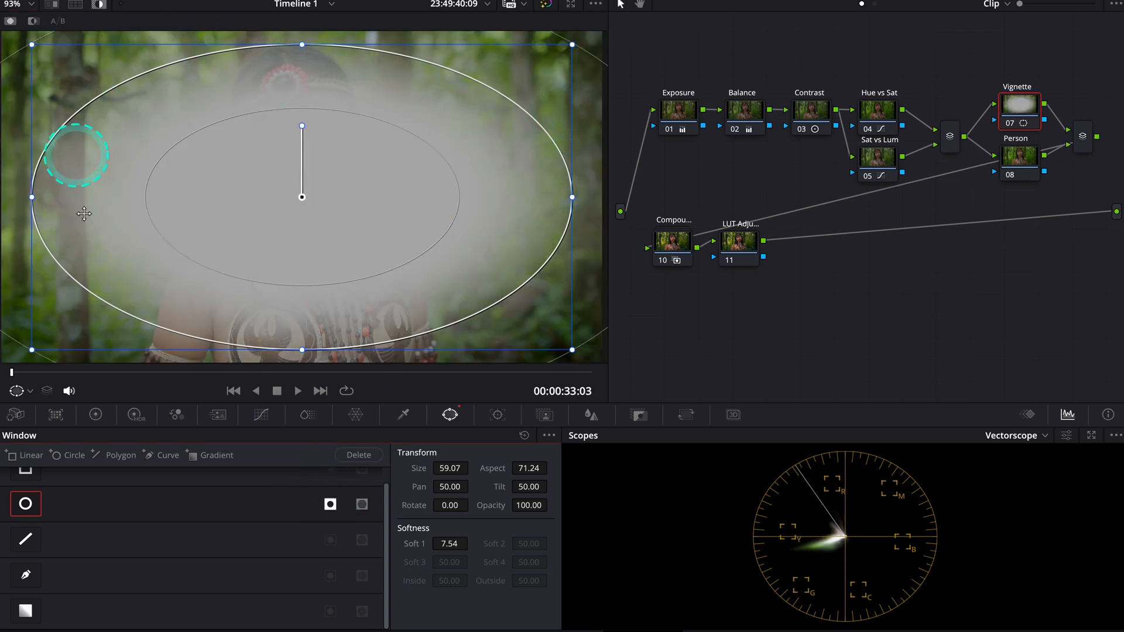
click(97, 5)
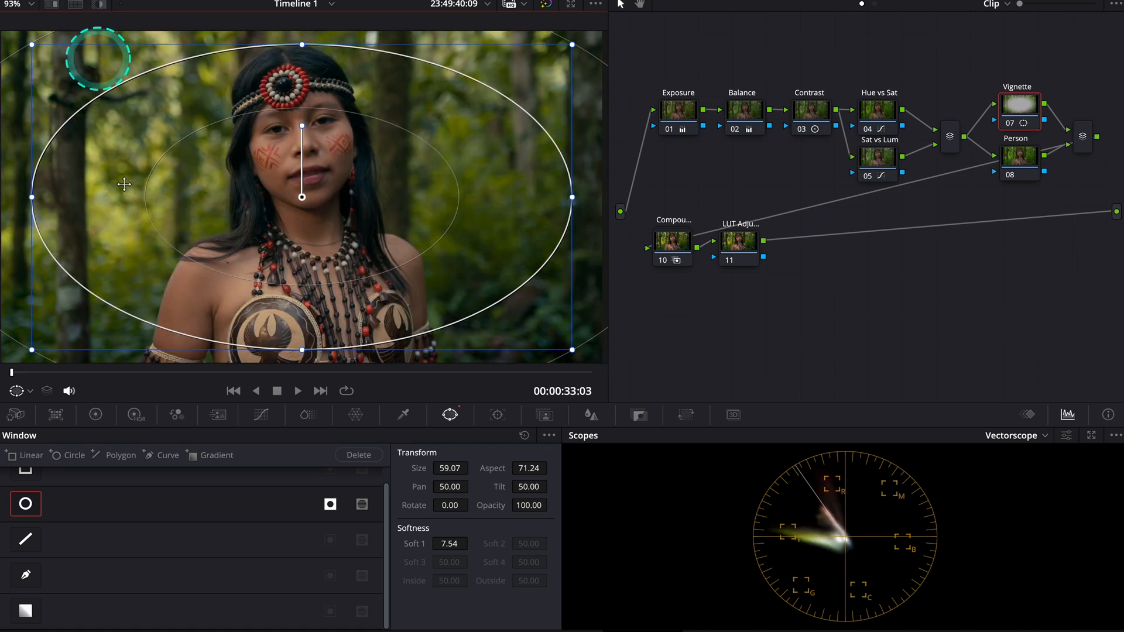
Lower the Vignette node's gamma to about -0.02, narrow its window around the woman and widen its soft edge
click(96, 416)
drag(234, 592, 198, 590)
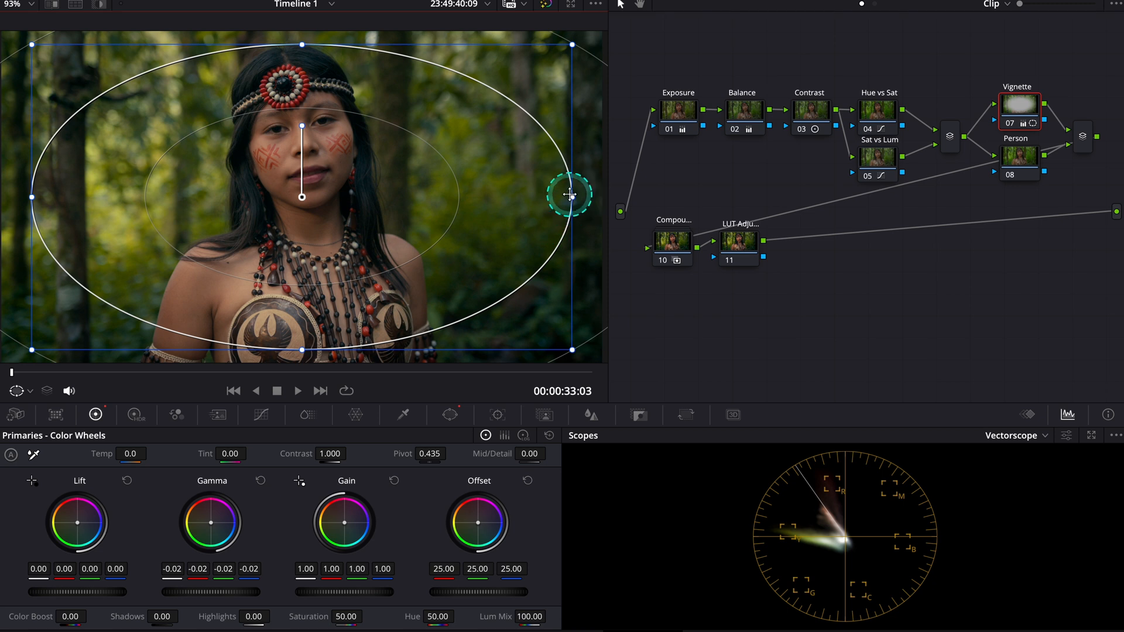
drag(569, 193, 408, 193)
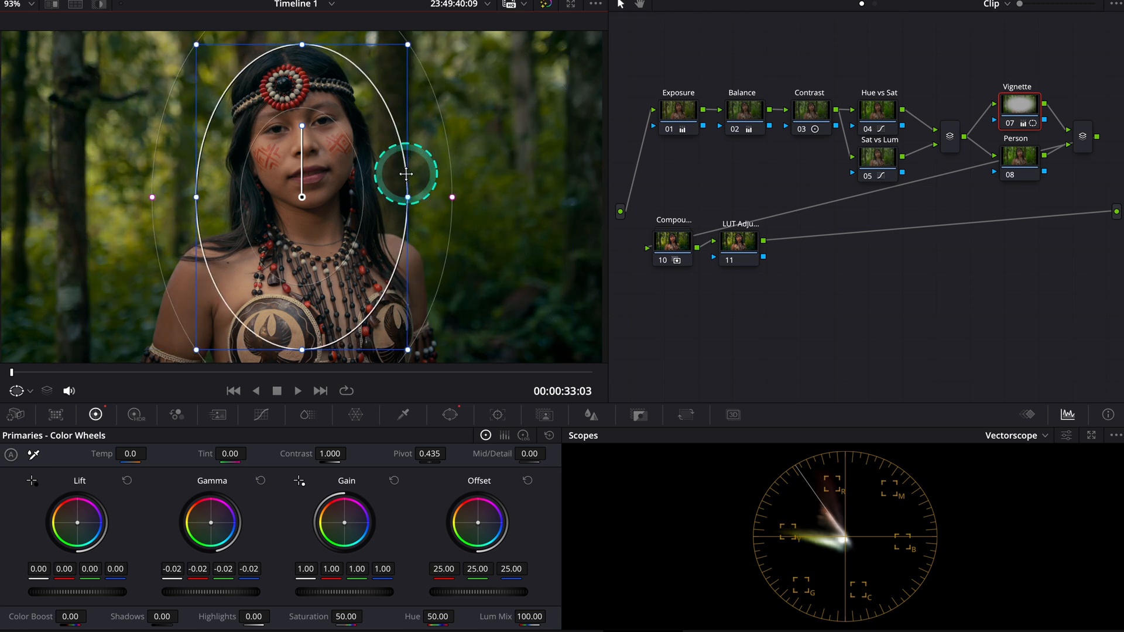
right_click(454, 196)
click(454, 198)
drag(453, 197, 514, 210)
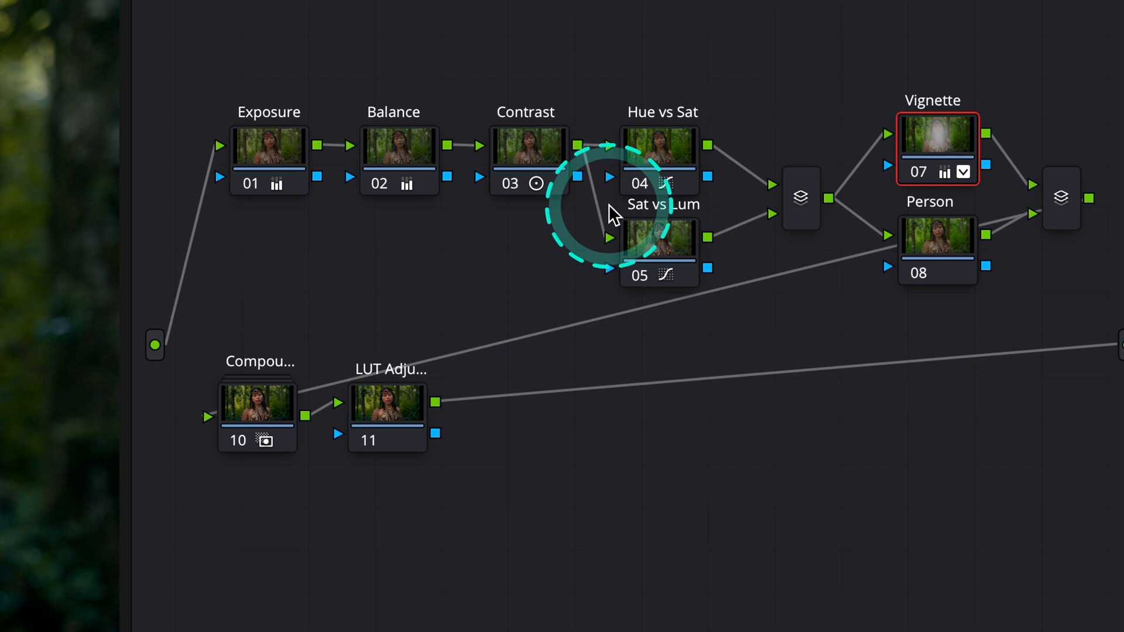
Add a circular window around the woman on the Person node with aspect 28.24, softness 13.54 and rotation -10.73, and highlight its coverage
click(934, 240)
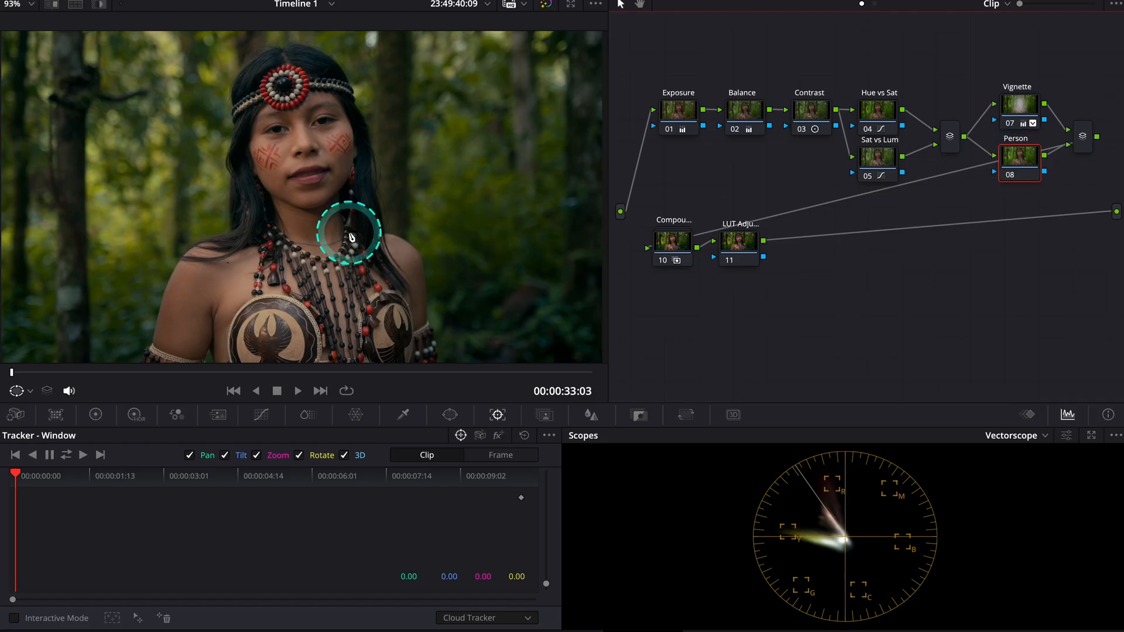
click(449, 414)
click(26, 504)
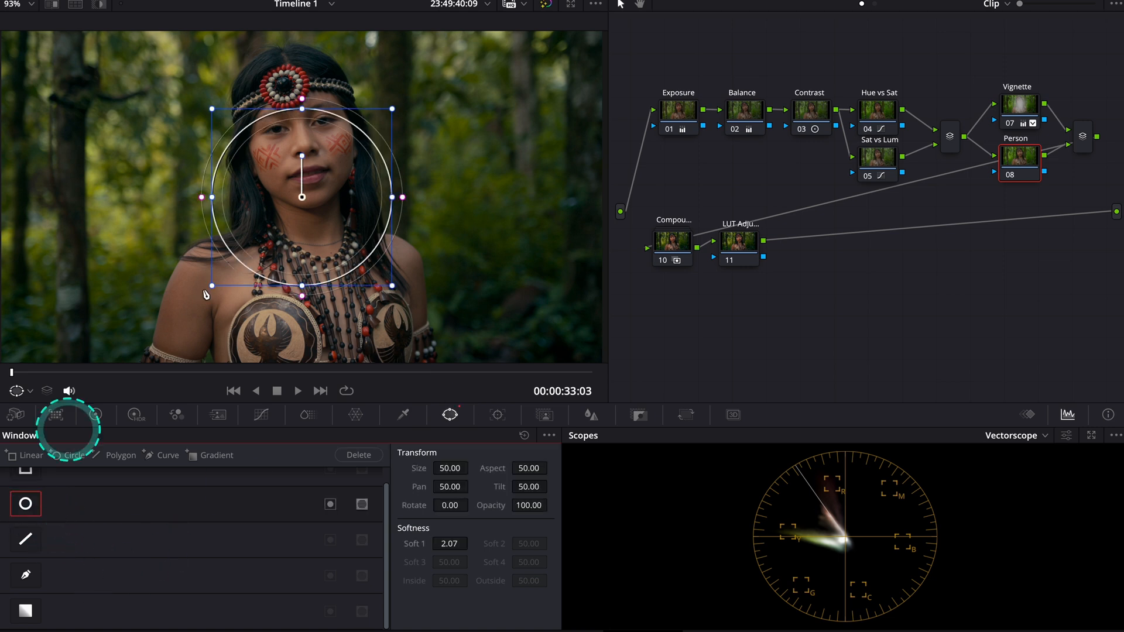
drag(302, 109, 302, 40)
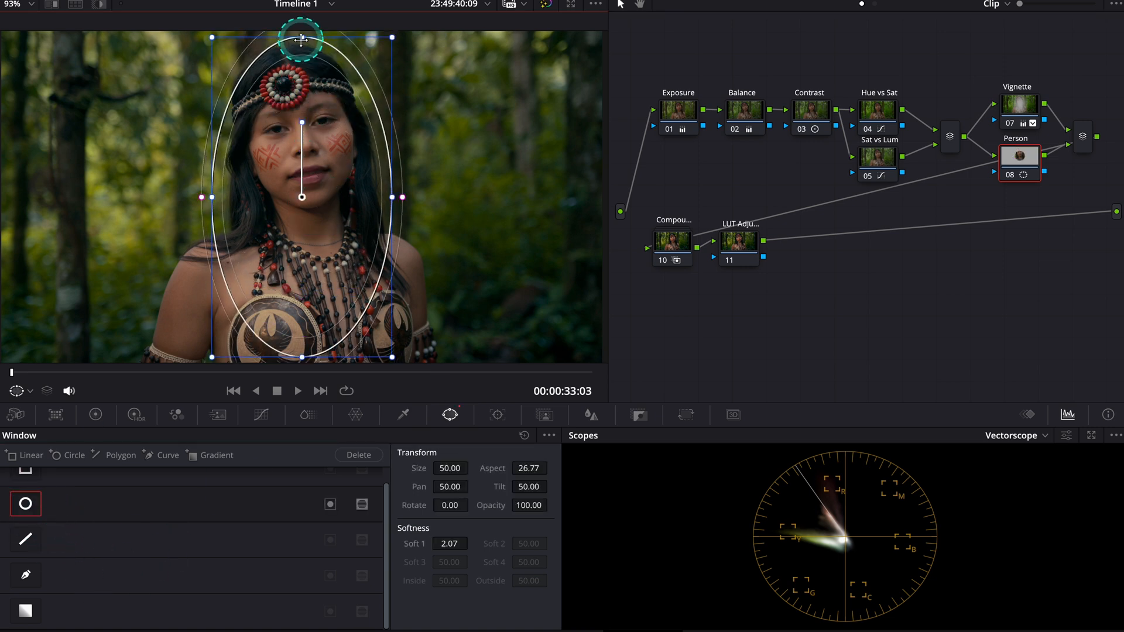
drag(402, 198, 451, 200)
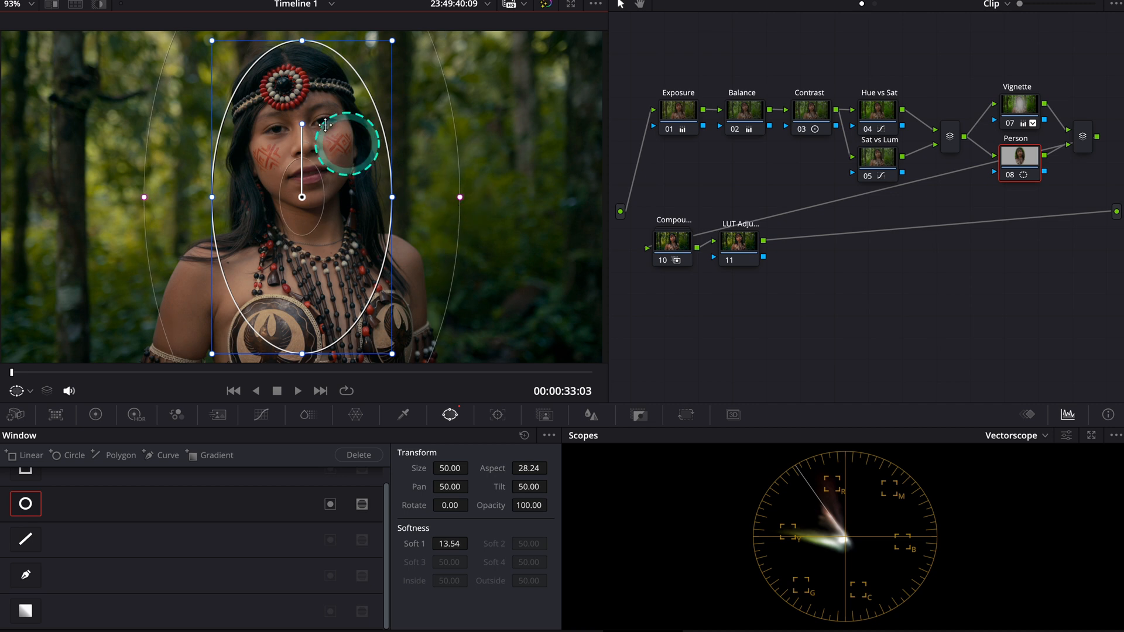
drag(301, 120, 292, 113)
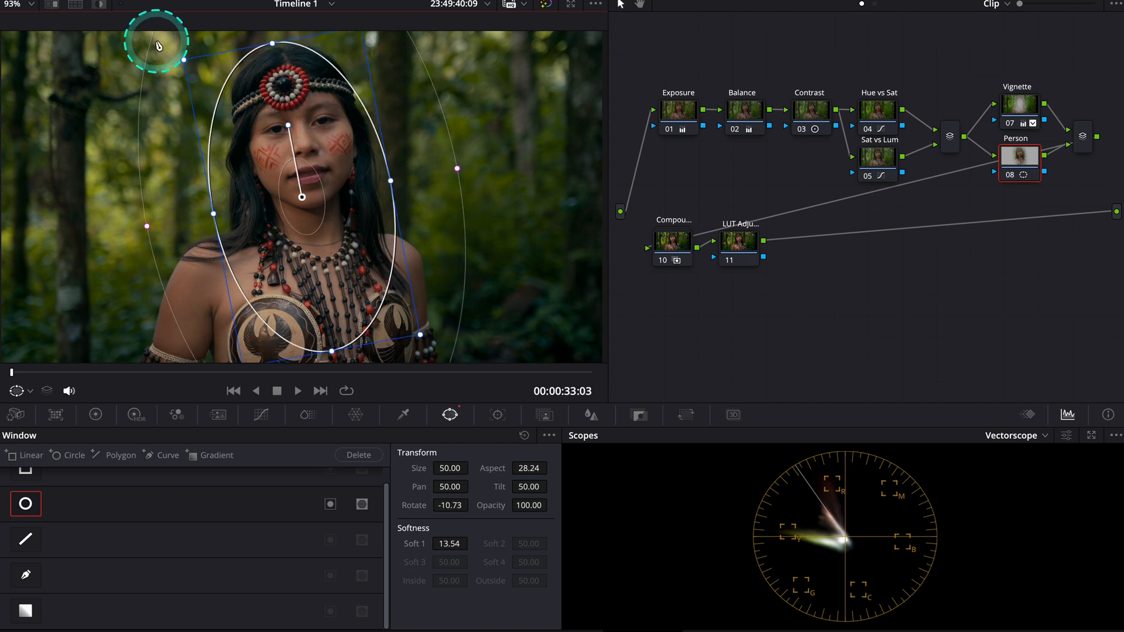
click(100, 5)
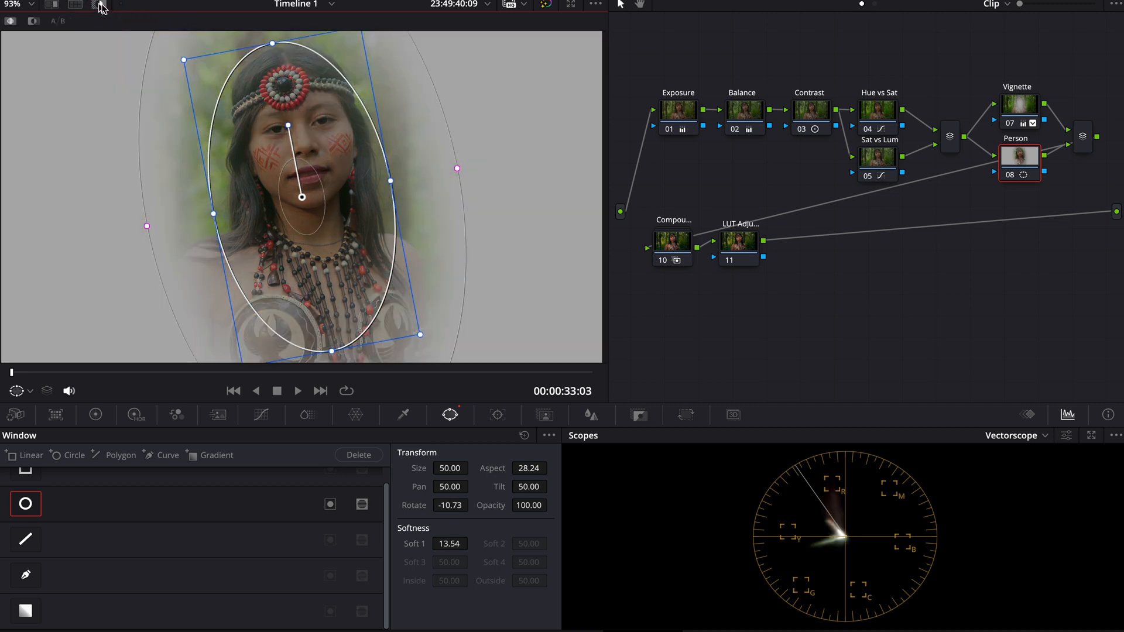
Restrict the Person node with an HSL luminance qualifier, setting the low limit to 58.9 and the low softness to 7.8
click(404, 414)
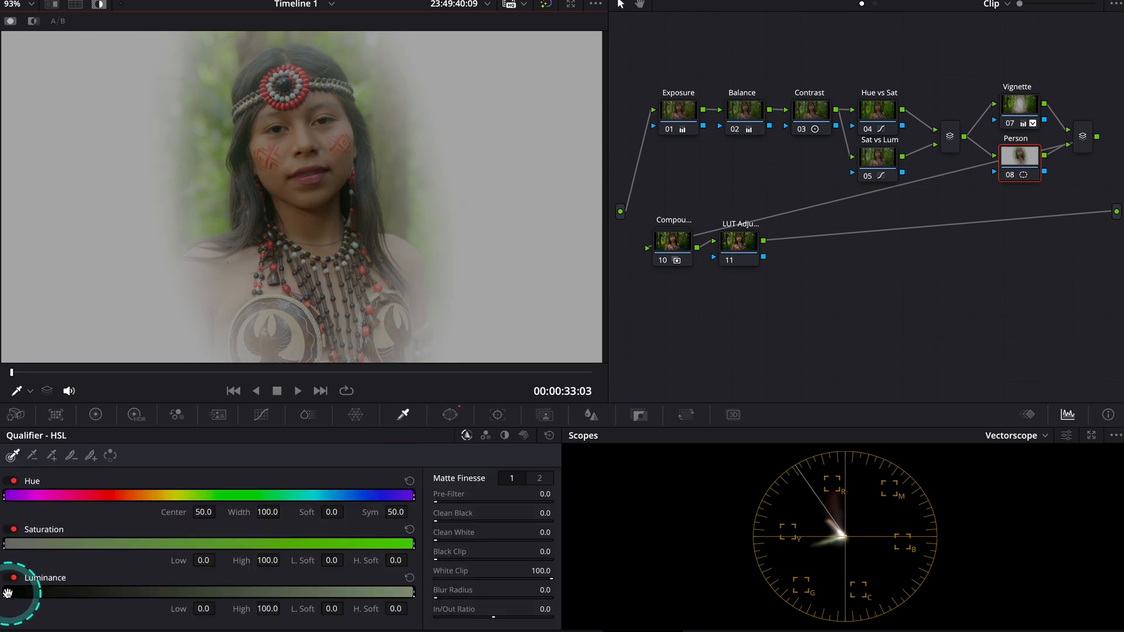
drag(4, 592, 242, 592)
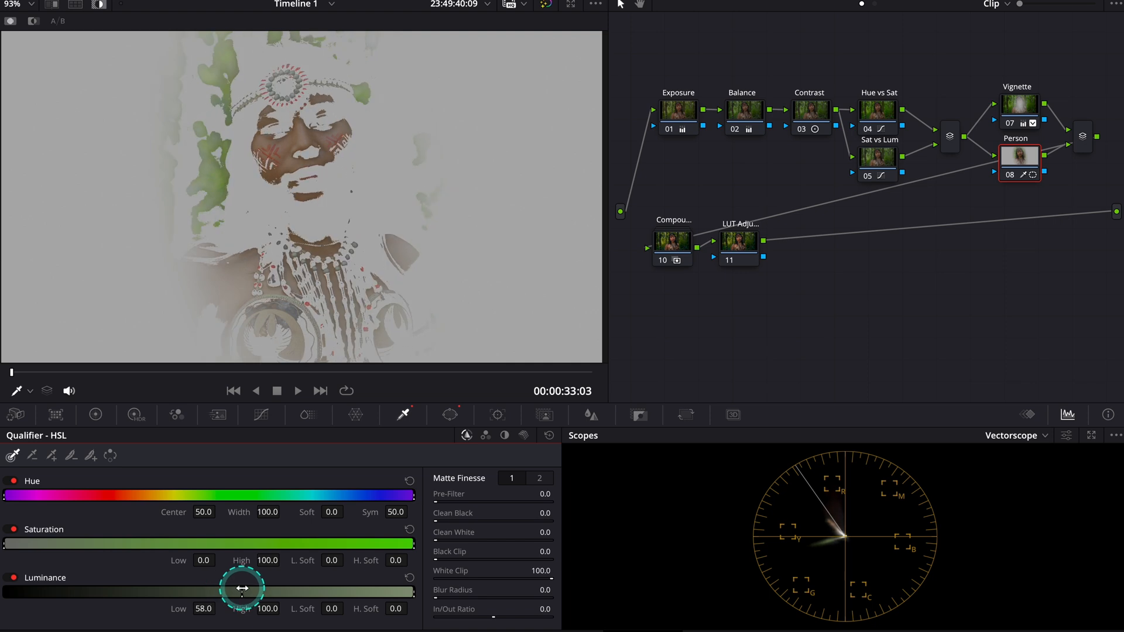
drag(339, 608, 384, 619)
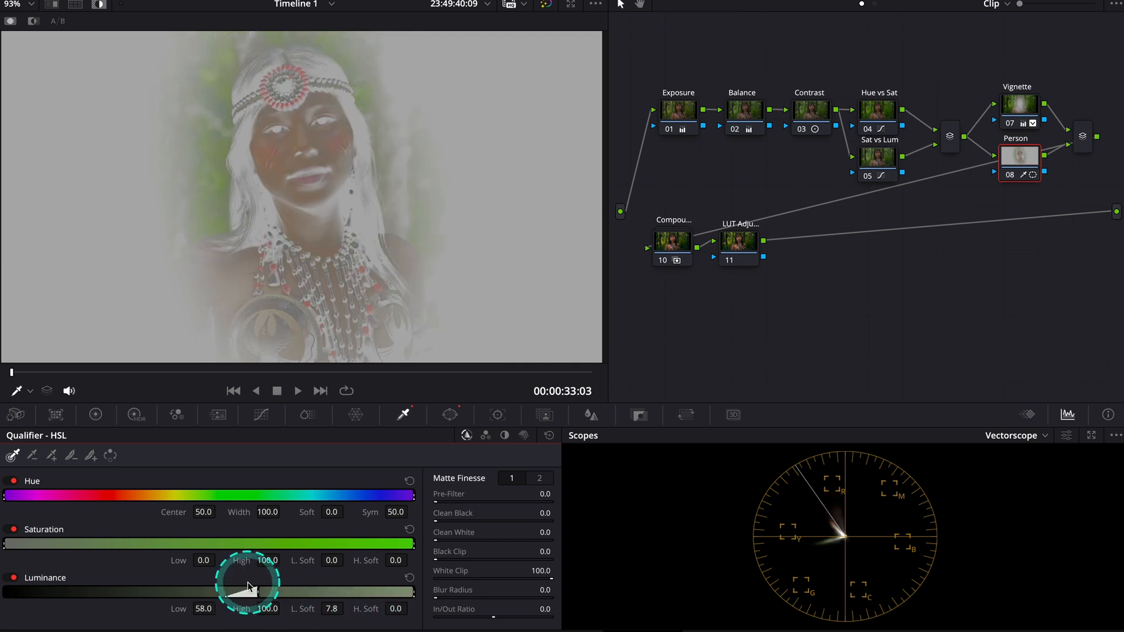
mouse_move(259, 591)
mouse_down()
mouse_move(234, 582)
mouse_move(262, 589)
mouse_up()
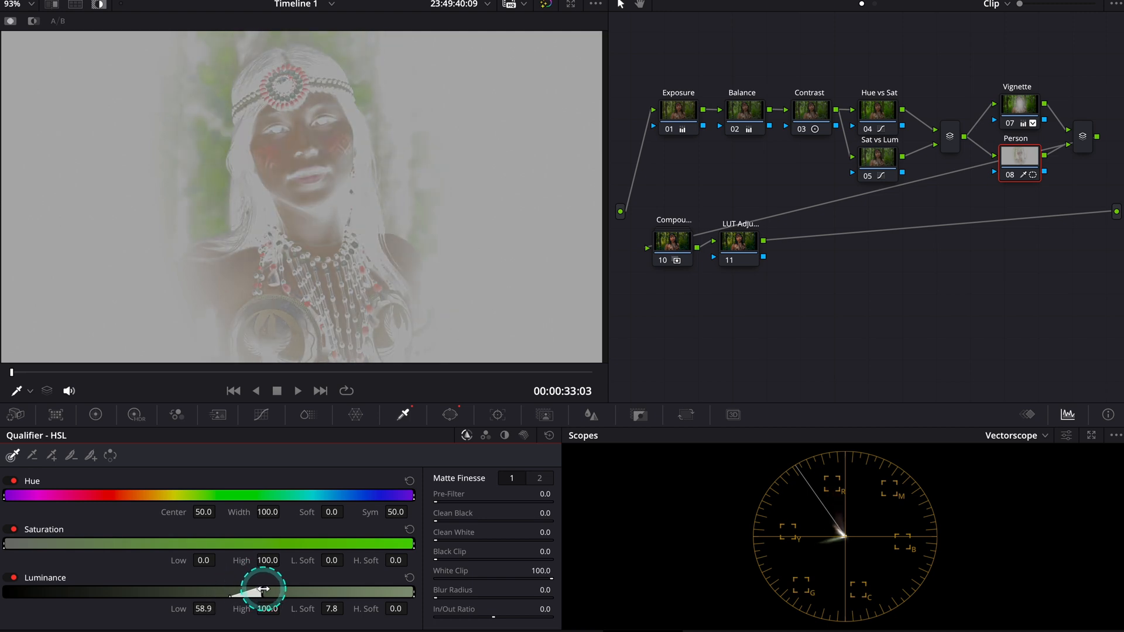
Turn off the highlight and raise the Person node's gamma to 0.03
click(103, 9)
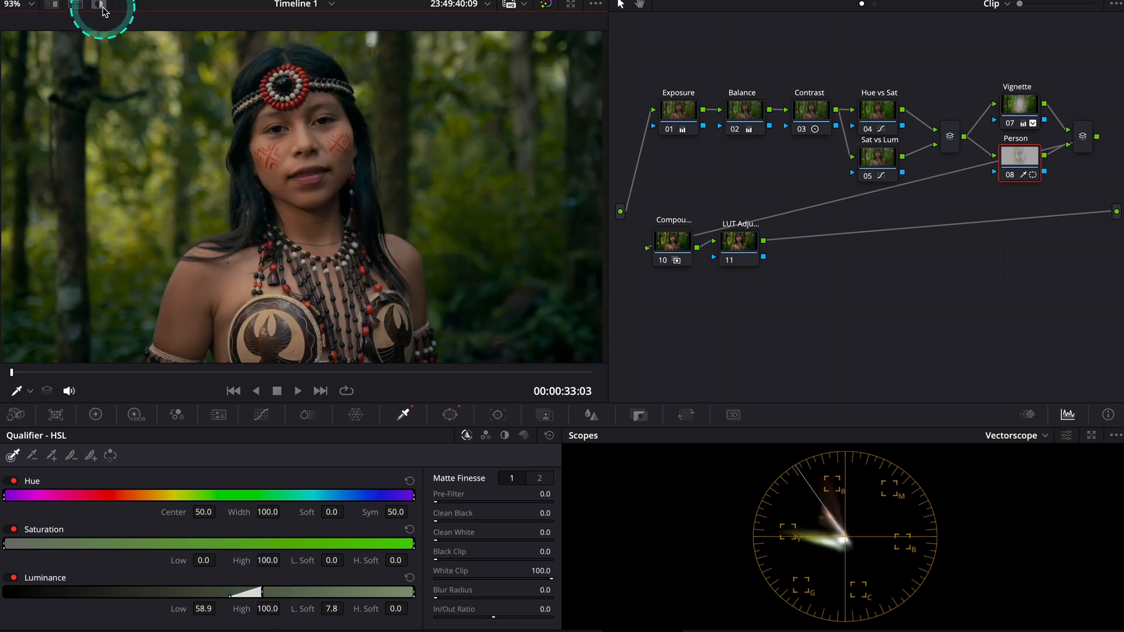
click(97, 414)
drag(203, 599, 258, 602)
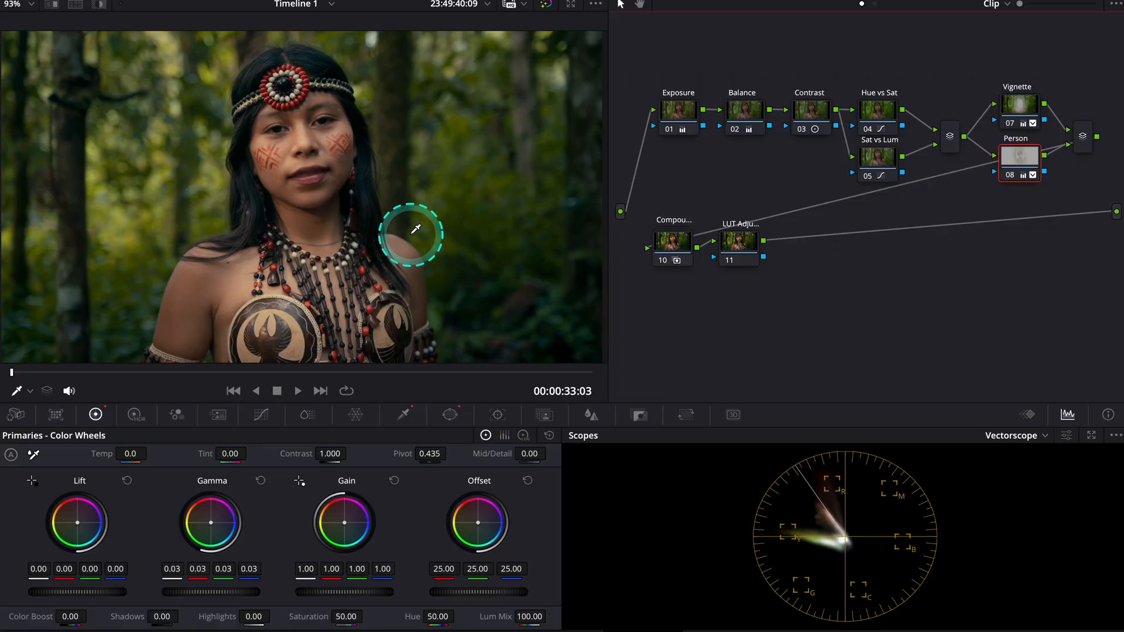
Track the Person node's window forward and backward through the clip, including pan, tilt, zoom, rotation and 3D, and select the Exposure node
click(499, 415)
click(66, 455)
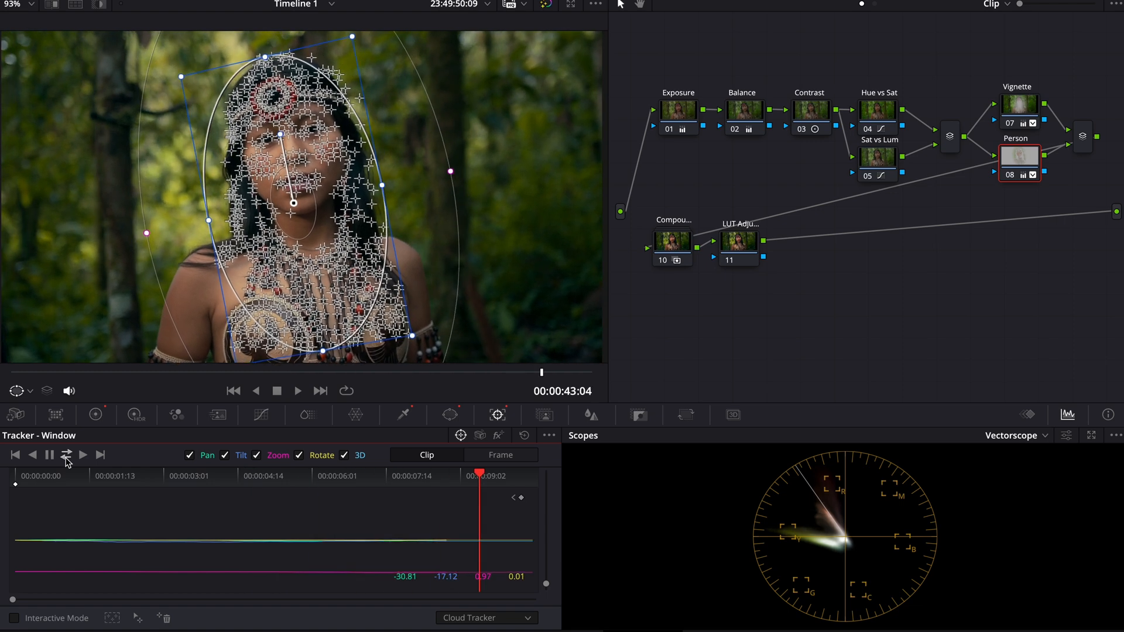
click(678, 110)
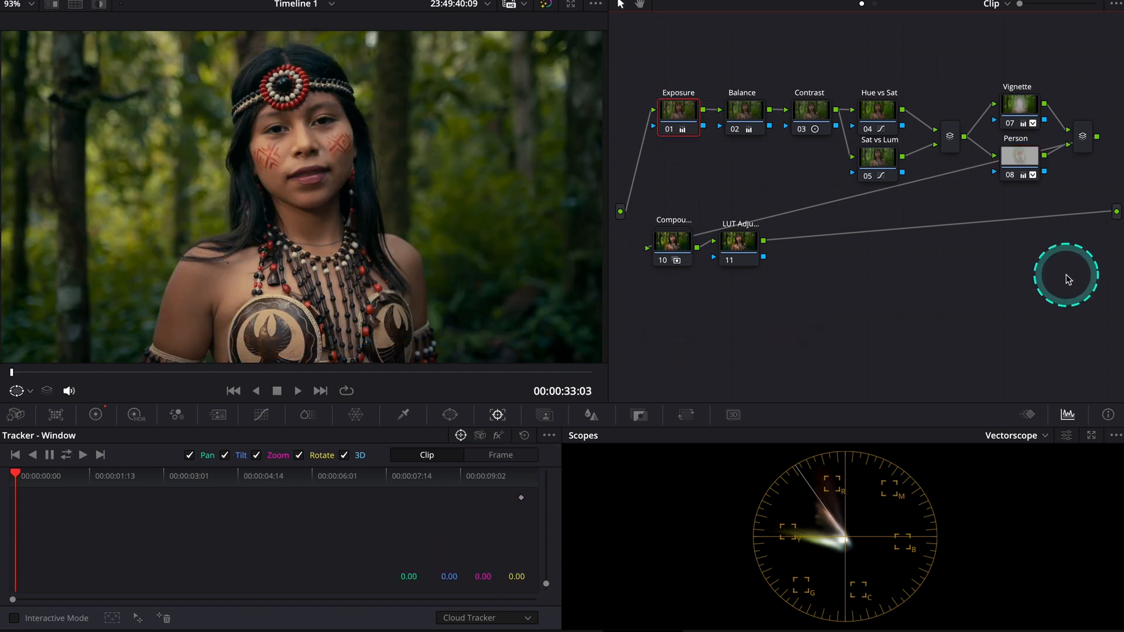